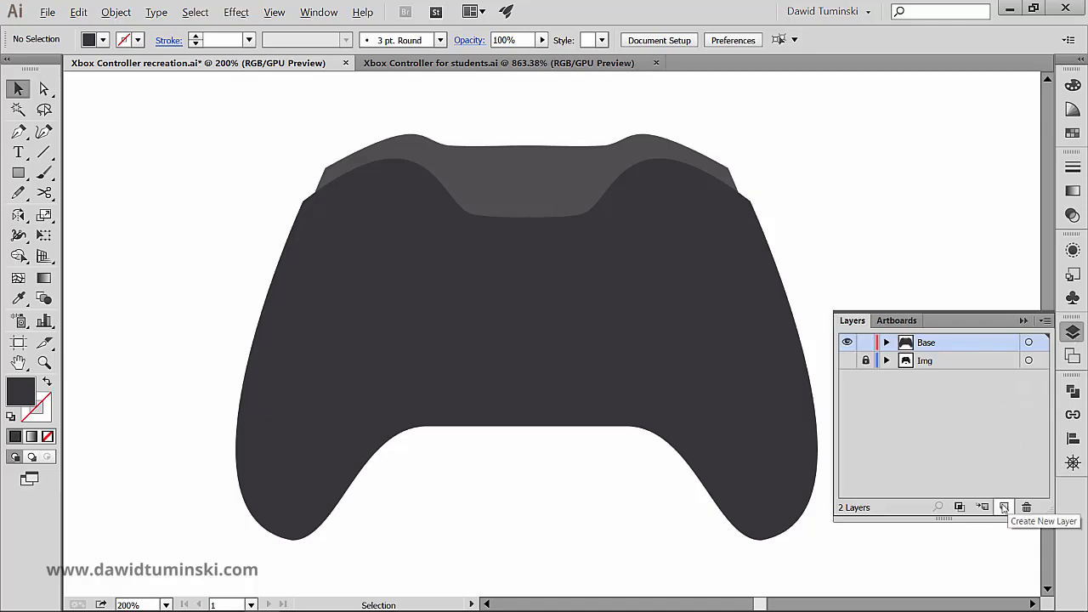
# - Create a layer named Buttons above the Base layer and hide the Base layer
pyautogui.keyDown('alt'); pyautogui.click(1004, 508); pyautogui.keyUp('alt')
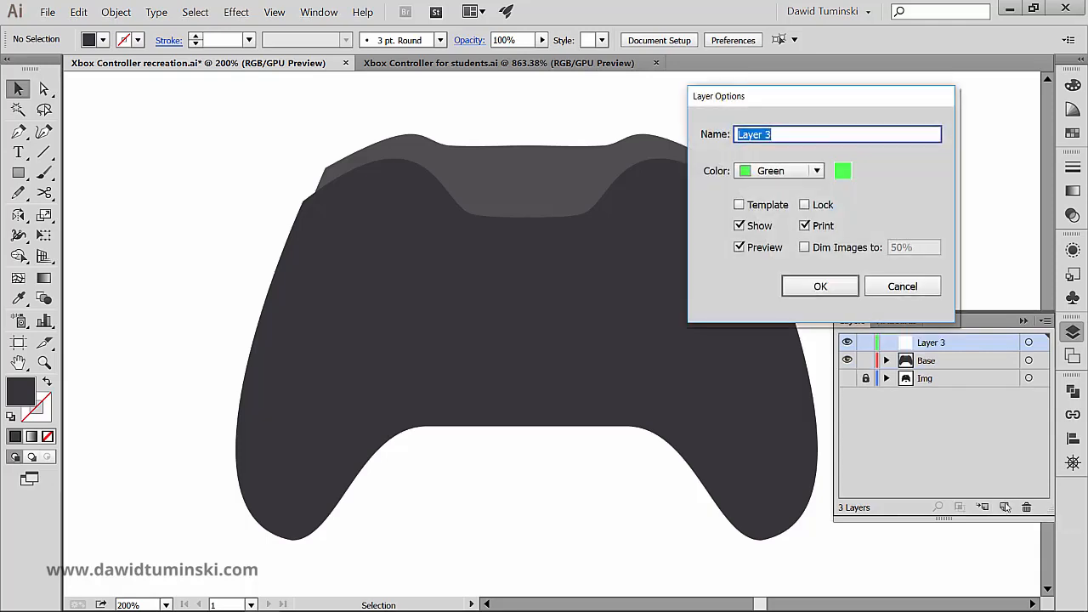
pyautogui.write('Buttons')
pyautogui.click(820, 289)
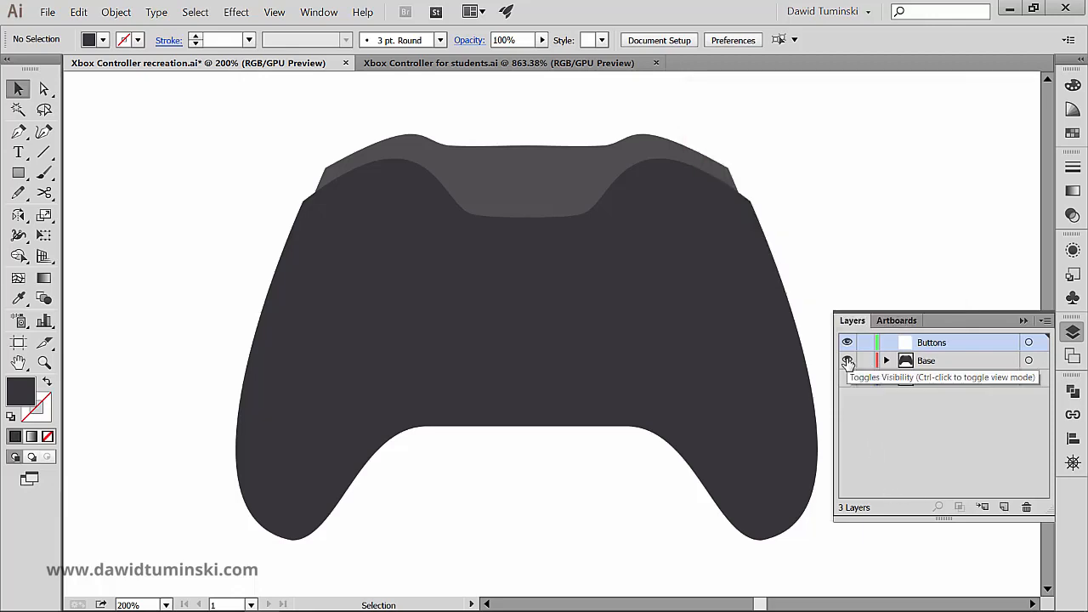
pyautogui.click(847, 362)
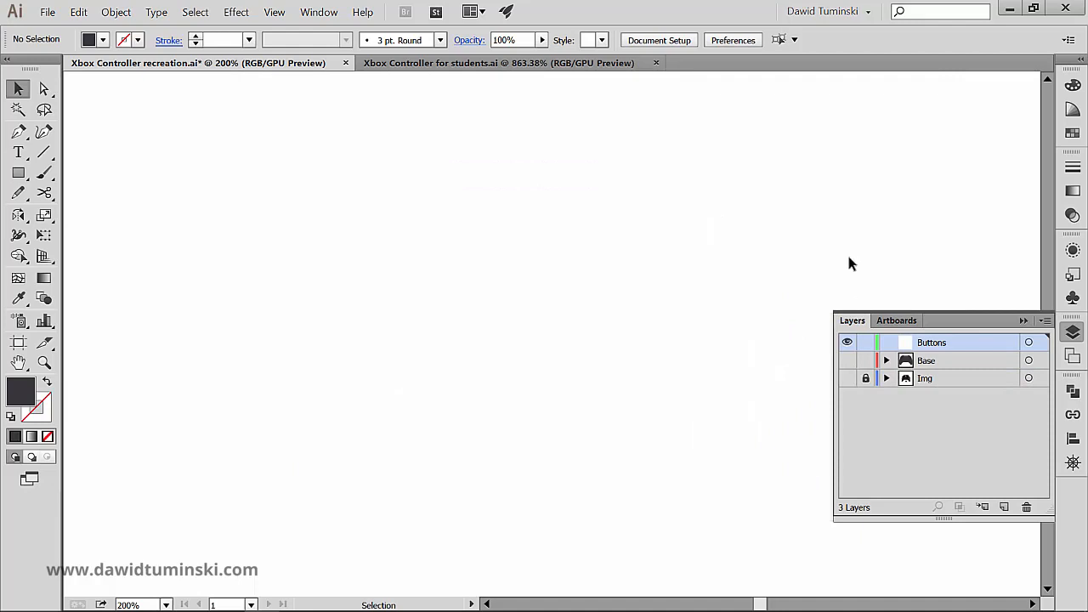
# - Examine how the left thumbstick is built in Xbox Controller for students.ai using outline mode, and restore its preview
pyautogui.click(472, 64)
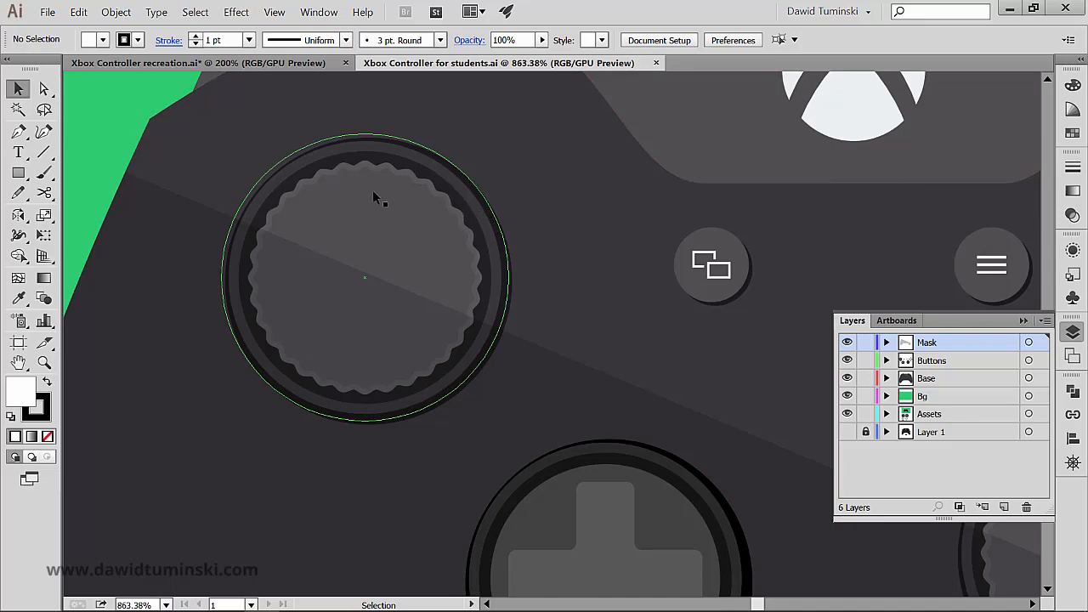
pyautogui.click(277, 16)
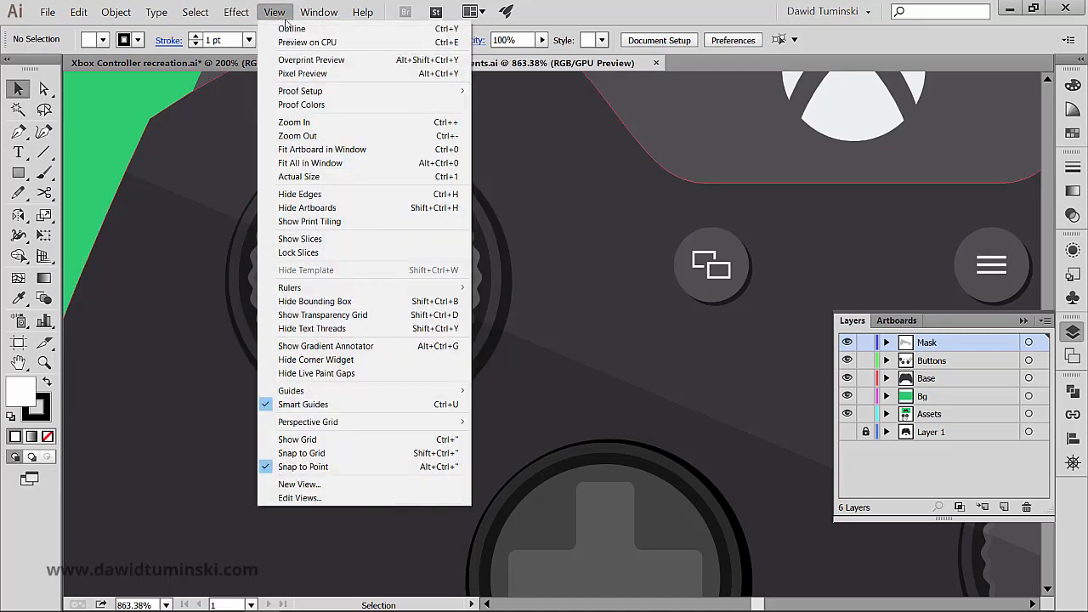
pyautogui.click(289, 28)
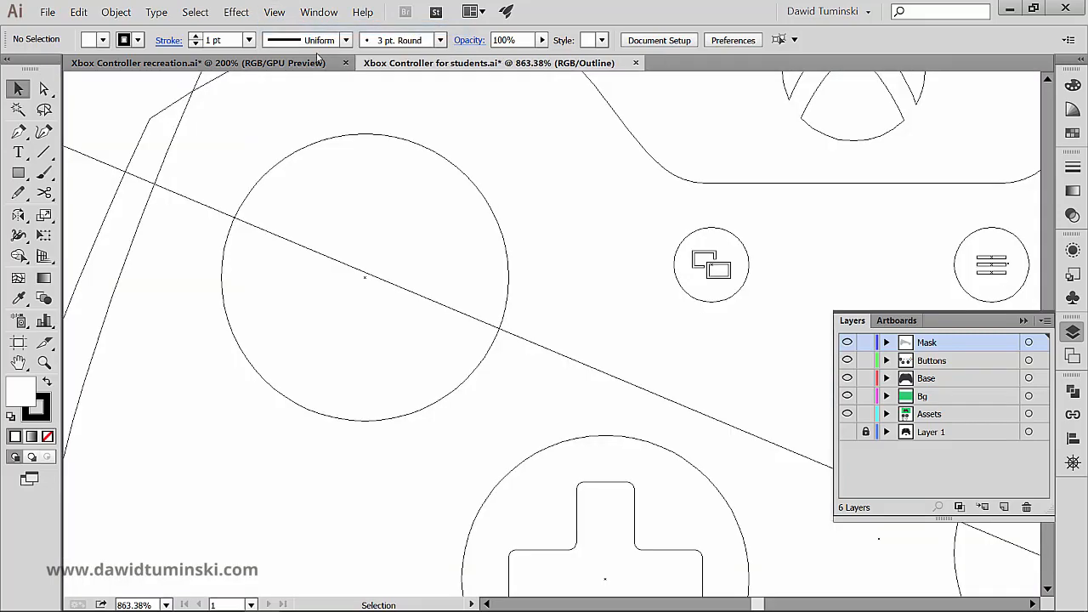
pyautogui.click(425, 147)
pyautogui.click(449, 118)
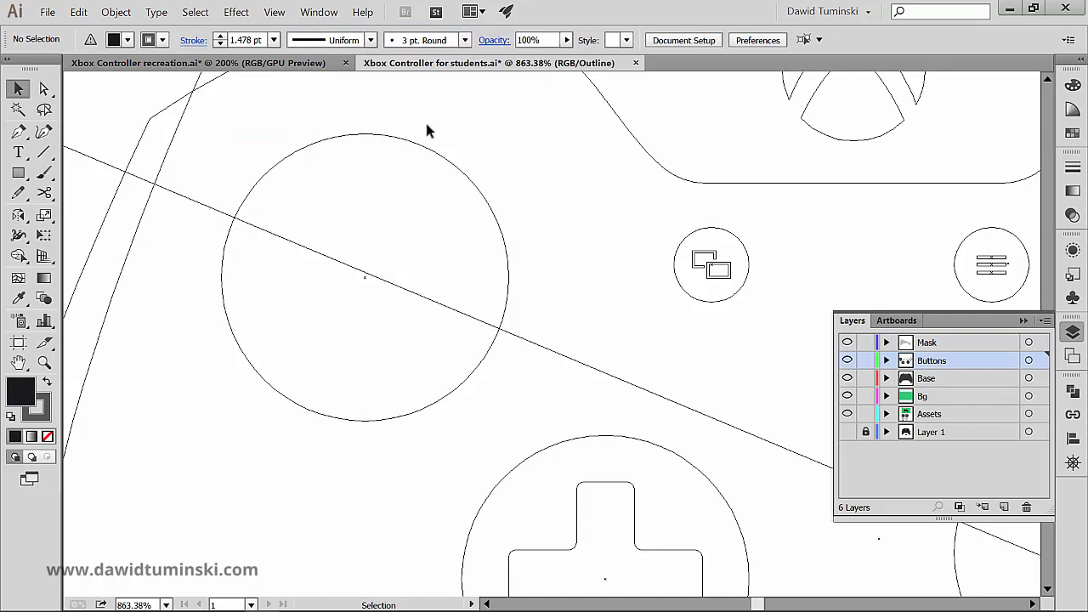
pyautogui.click(273, 12)
pyautogui.click(287, 25)
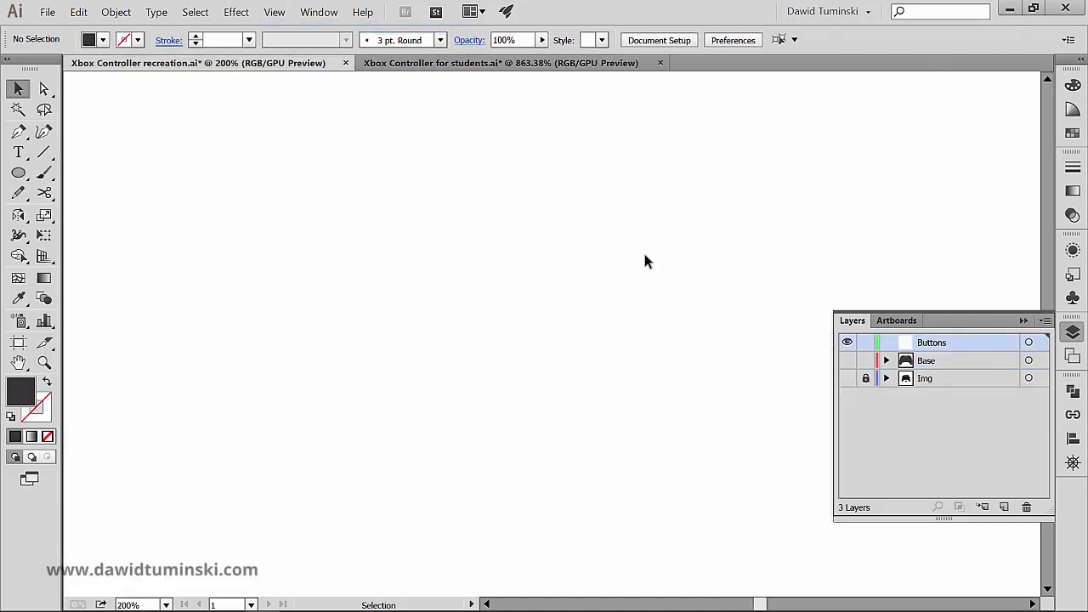
# - In Xbox Controller recreation.ai, draw a large circle on the Buttons layer and fill it with the R=26 G=26 B=28 swatch
pyautogui.click(1020, 322)
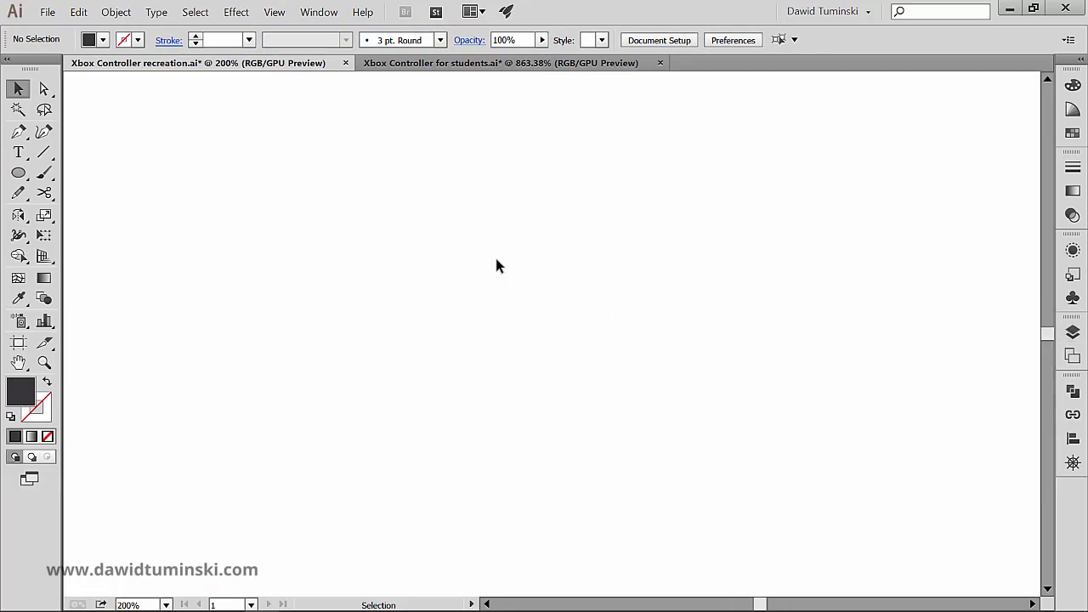
pyautogui.press('l')
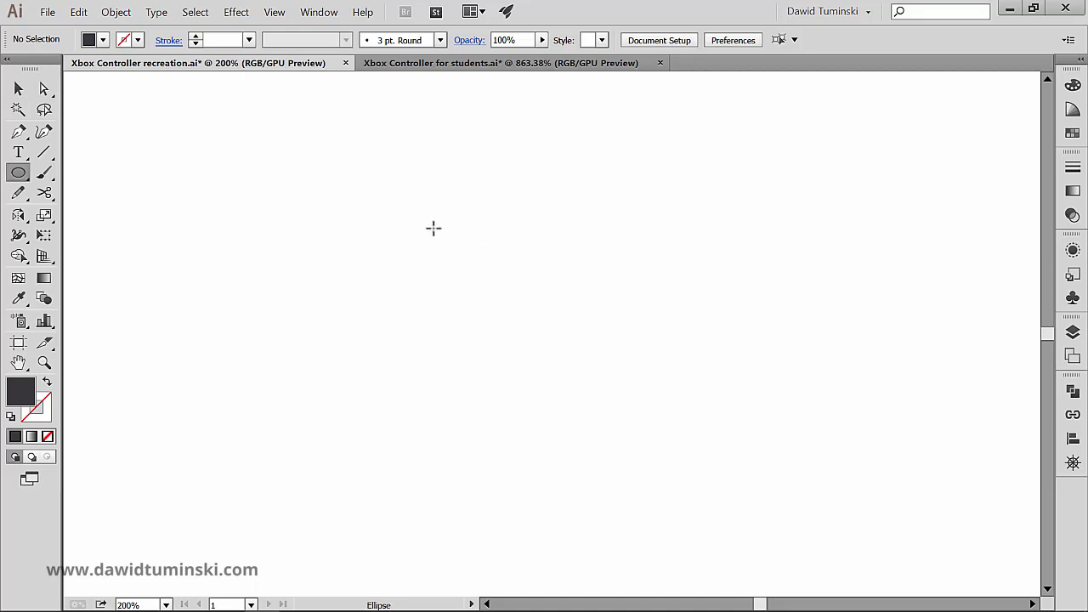
pyautogui.moveTo(406, 187); pyautogui.dragTo(659, 425)
pyautogui.moveTo(601, 323); pyautogui.dragTo(578, 311)
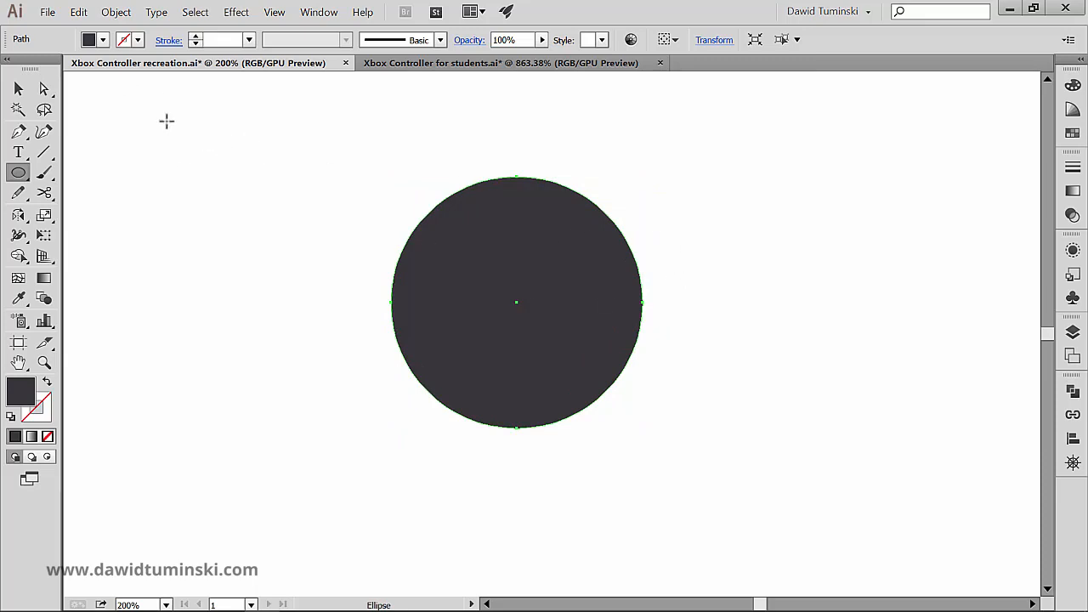
pyautogui.click(103, 40)
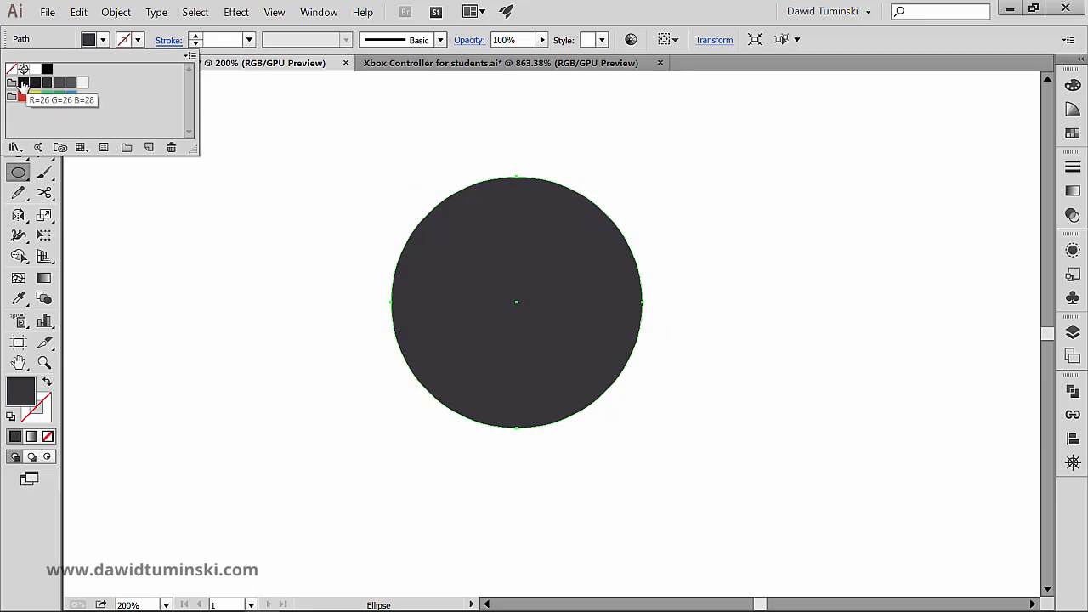
pyautogui.click(23, 82)
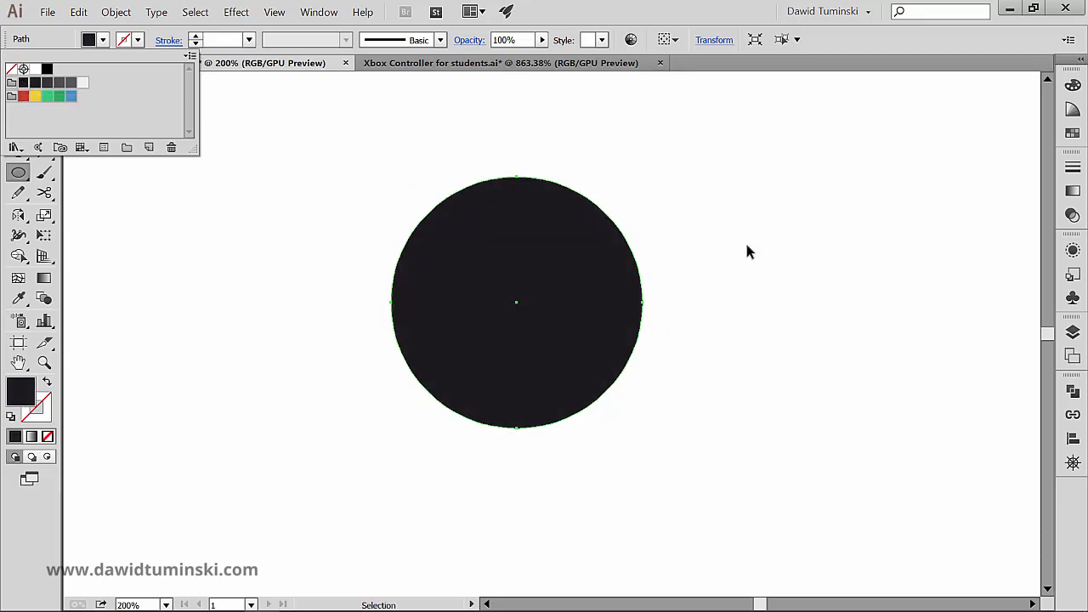
pyautogui.press('Return')
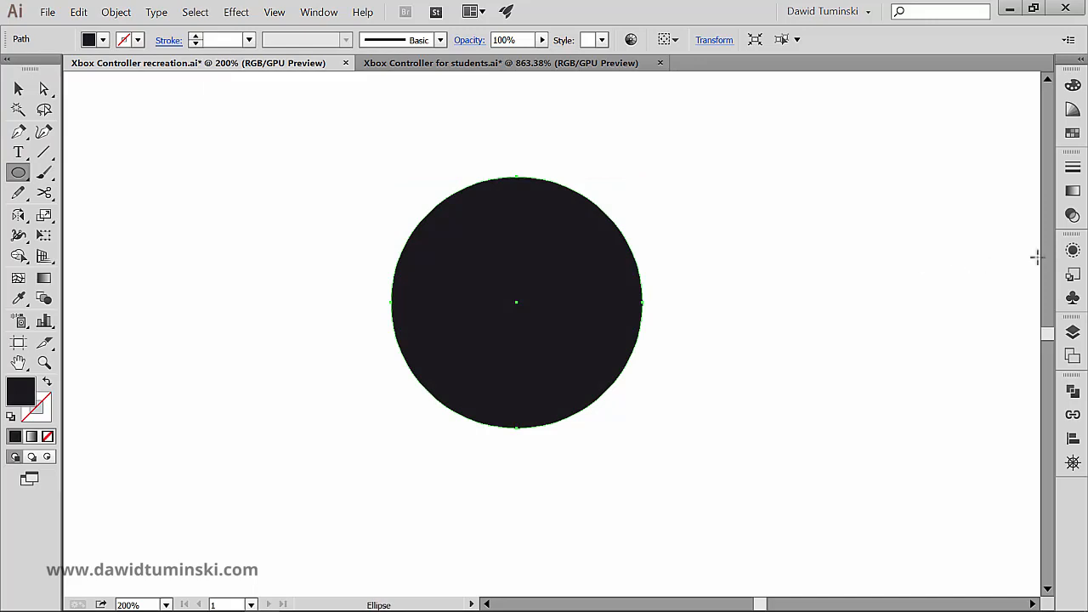
# - Duplicate the circle's fill in its appearance and recolour the upper fill with a lighter dark grey
pyautogui.click(1071, 251)
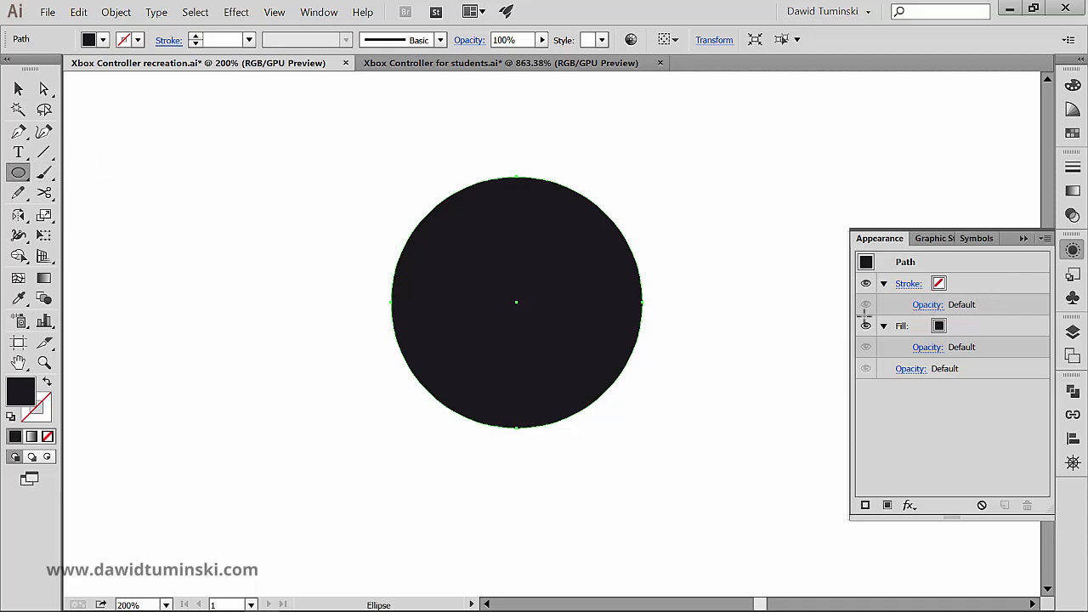
pyautogui.click(993, 332)
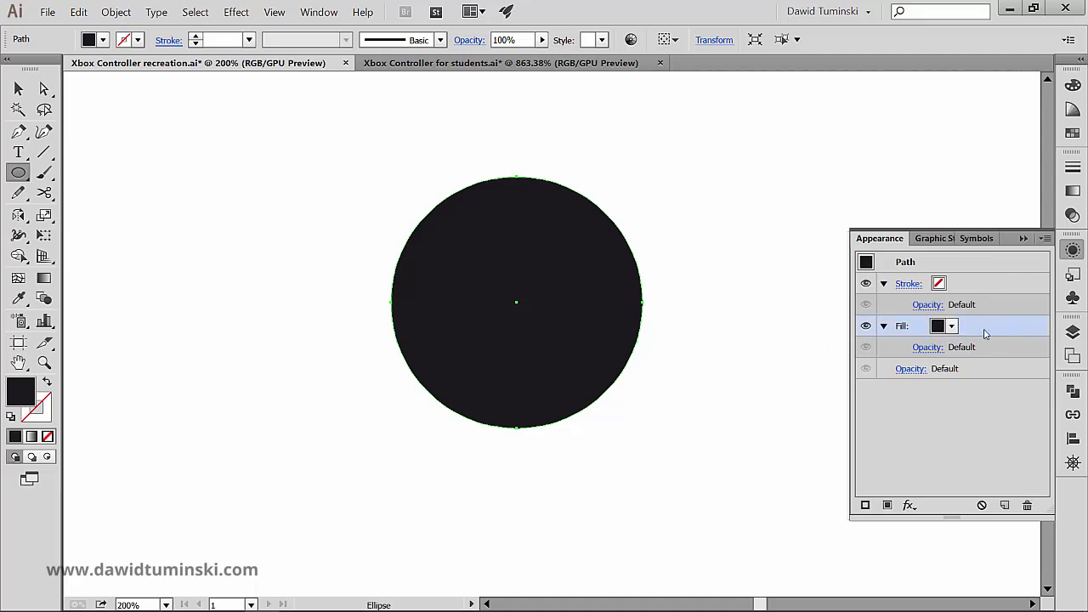
pyautogui.moveTo(1003, 327); pyautogui.dragTo(1004, 506)
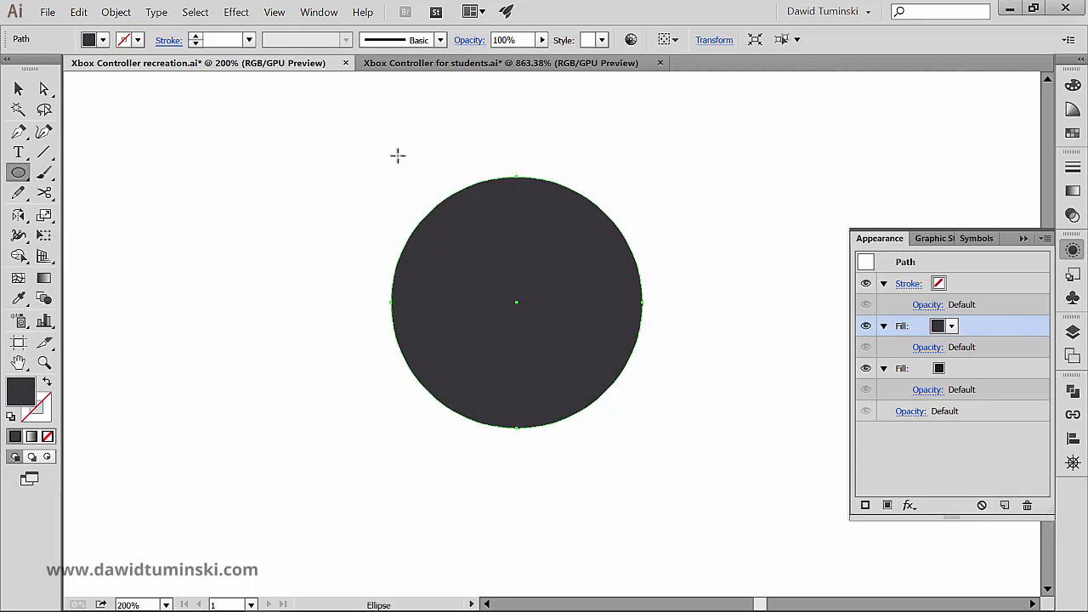
# - Add a Transform effect to the upper fill, with preview on and horizontal and vertical scale set to 95%
pyautogui.click(907, 507)
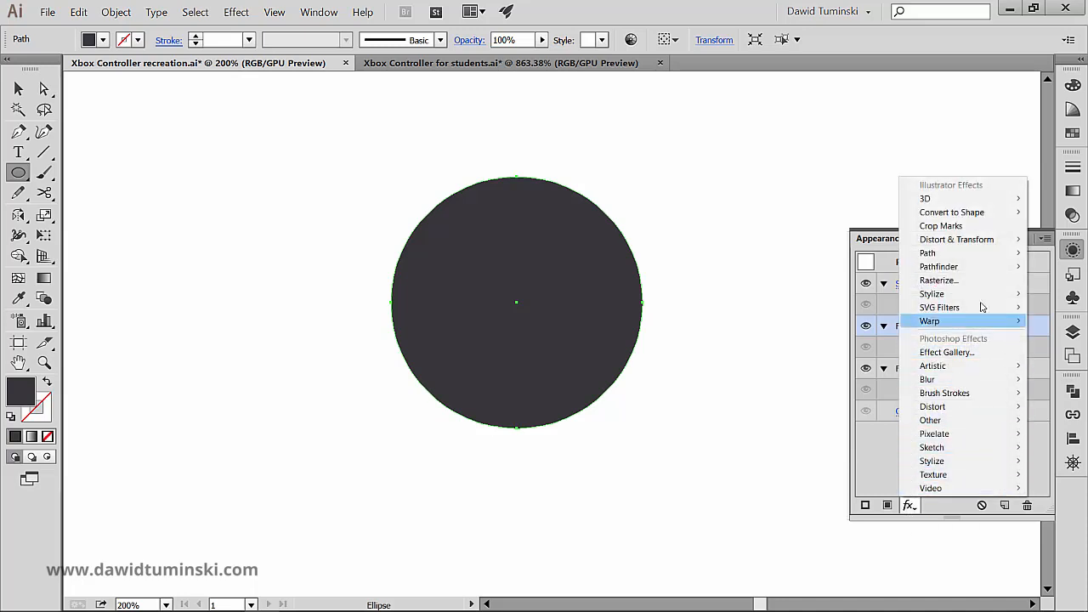
pyautogui.moveTo(997, 244)
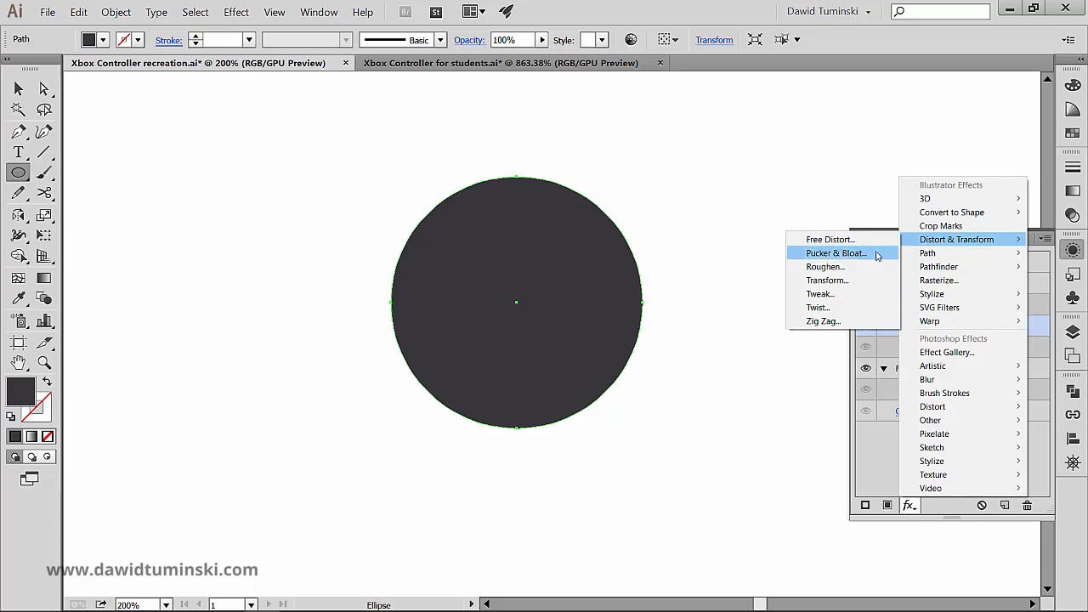
pyautogui.click(857, 284)
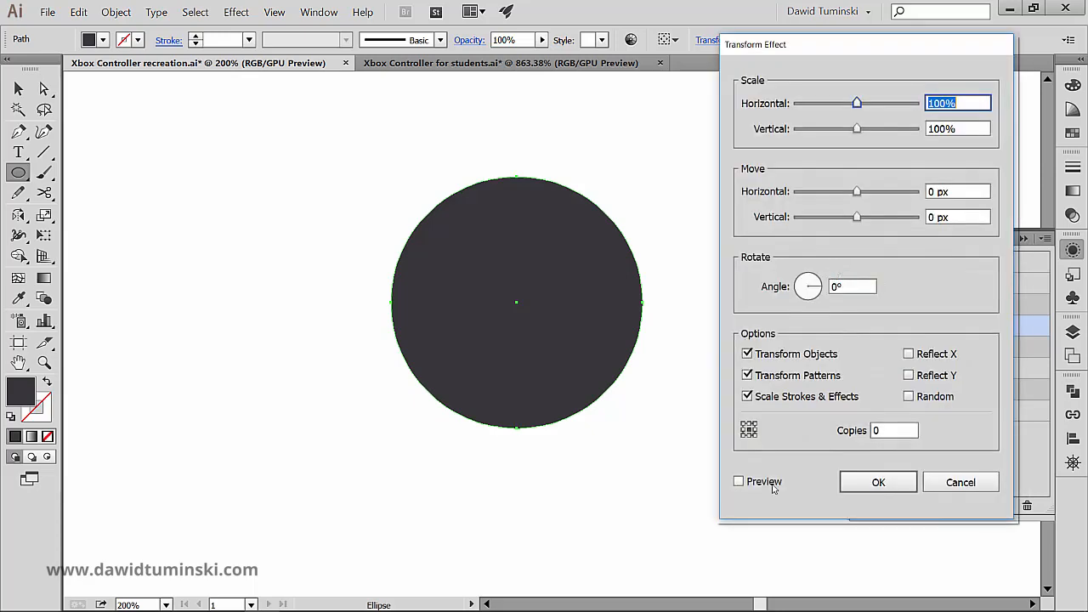
pyautogui.click(772, 483)
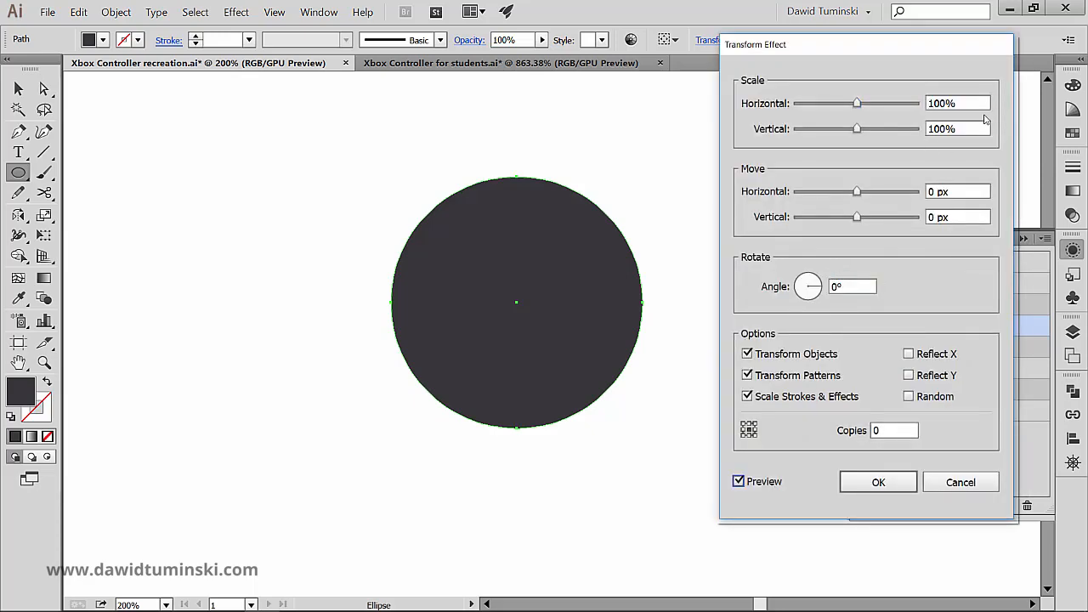
pyautogui.moveTo(982, 103); pyautogui.dragTo(901, 102)
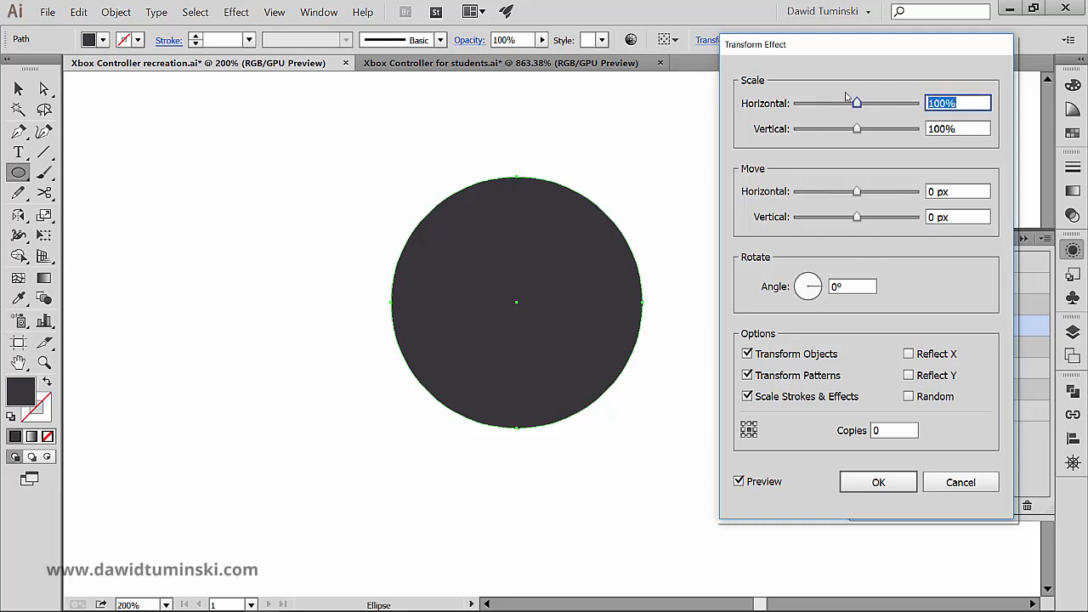
pyautogui.write('95')
pyautogui.press('Tab')
pyautogui.write('95')
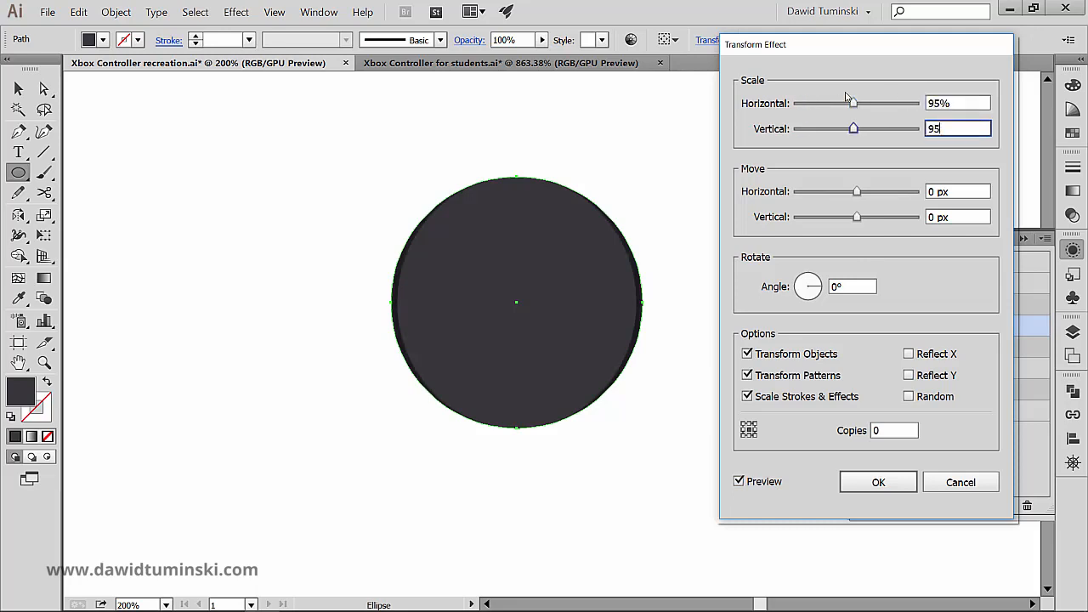
pyautogui.press('Tab')
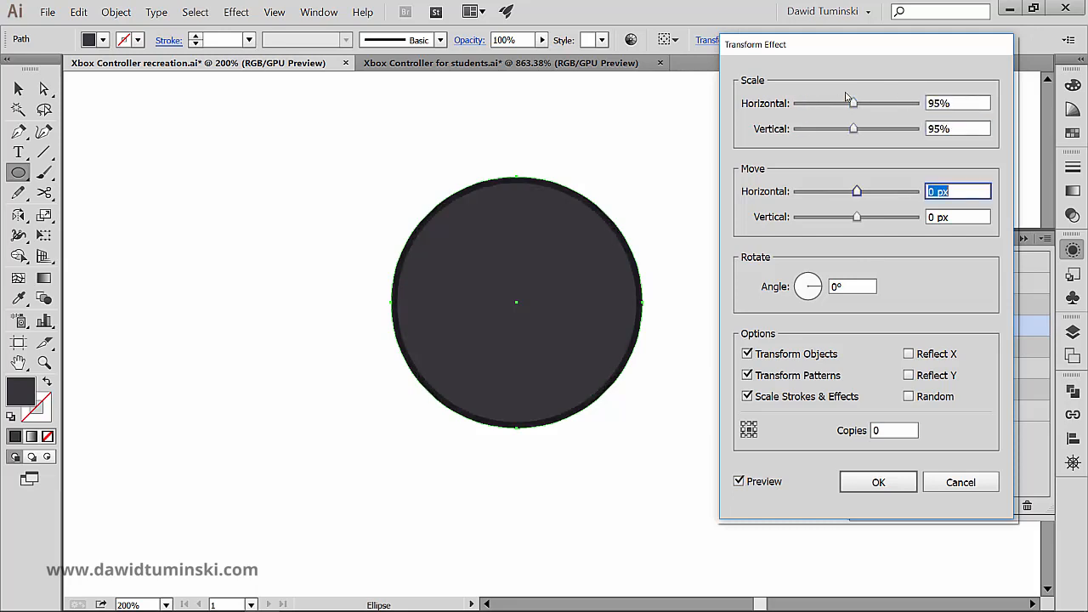
# - Change the Transform effect's horizontal and vertical scale to 92% and apply it to the upper fill
pyautogui.moveTo(952, 102); pyautogui.dragTo(901, 106)
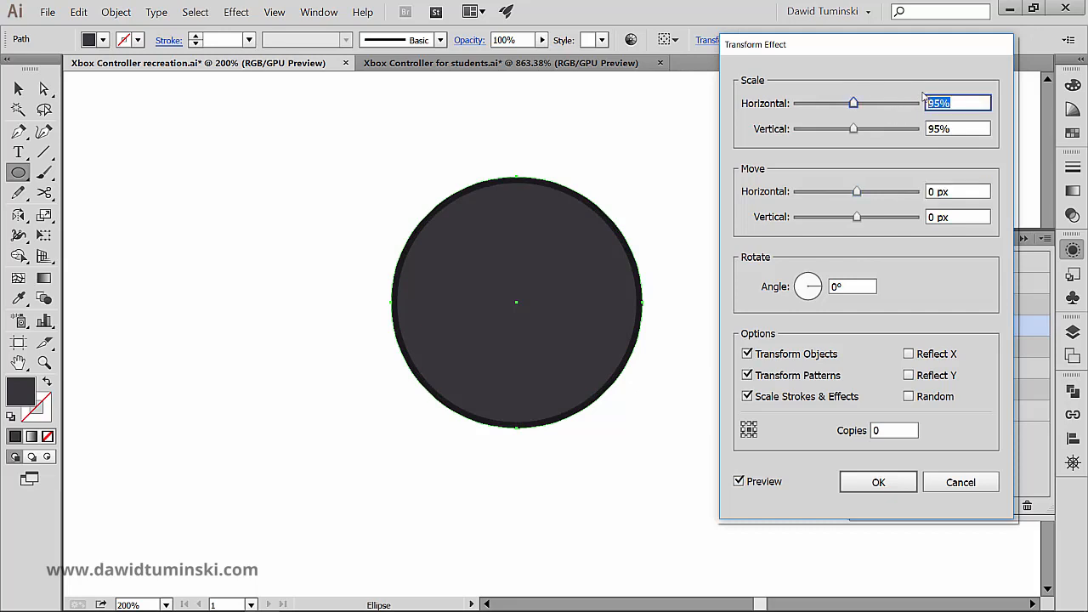
pyautogui.write('92')
pyautogui.press('Tab')
pyautogui.write('92')
pyautogui.press('Tab')
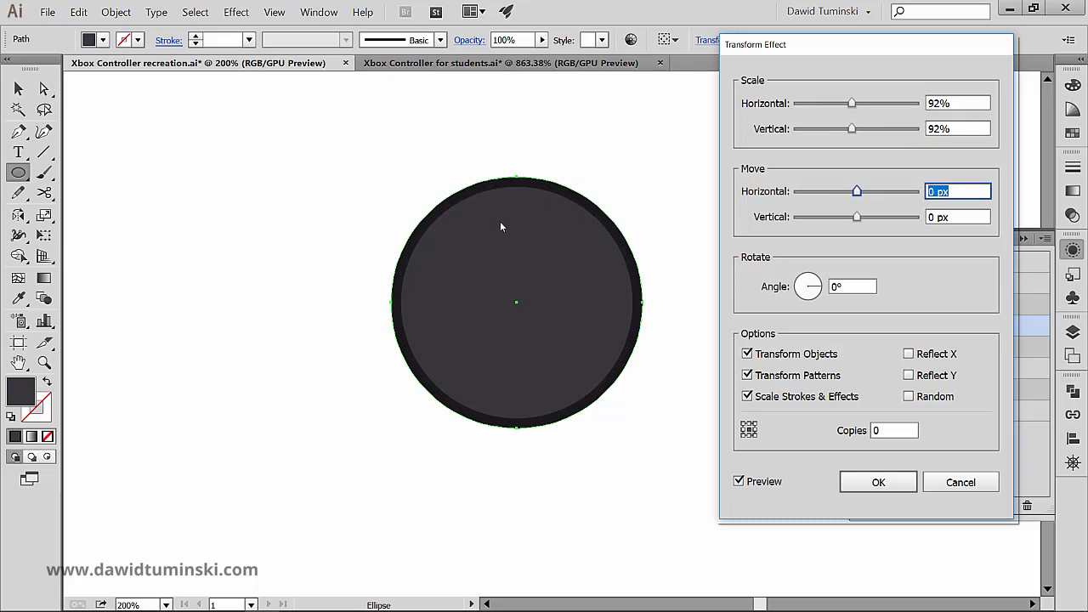
pyautogui.click(865, 485)
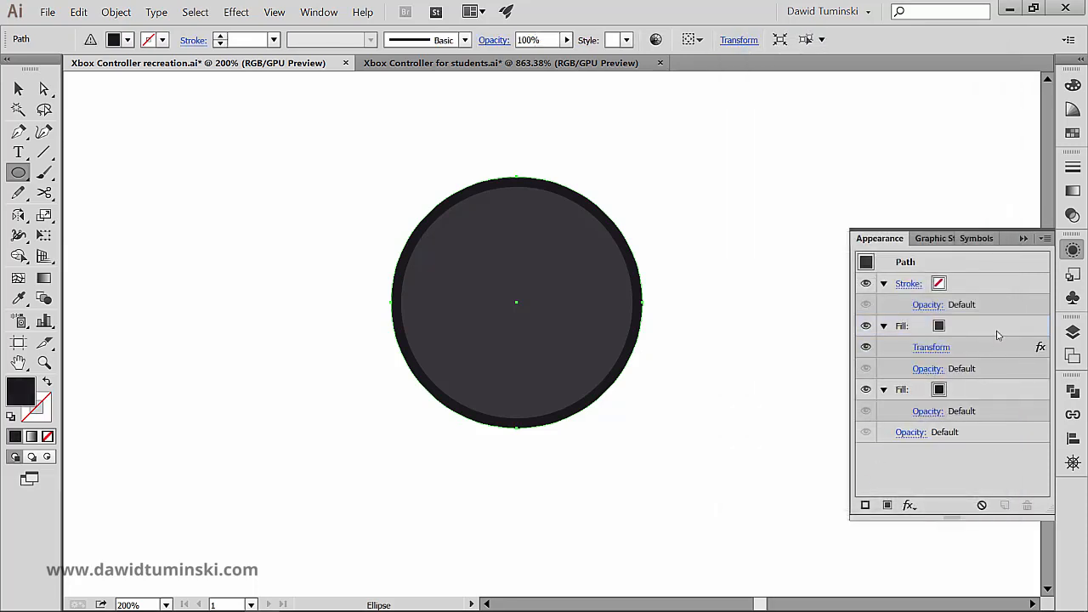
# - Edit the upper fill's Transform effect with preview on, setting the horizontal and vertical scale to 94%
pyautogui.click(982, 334)
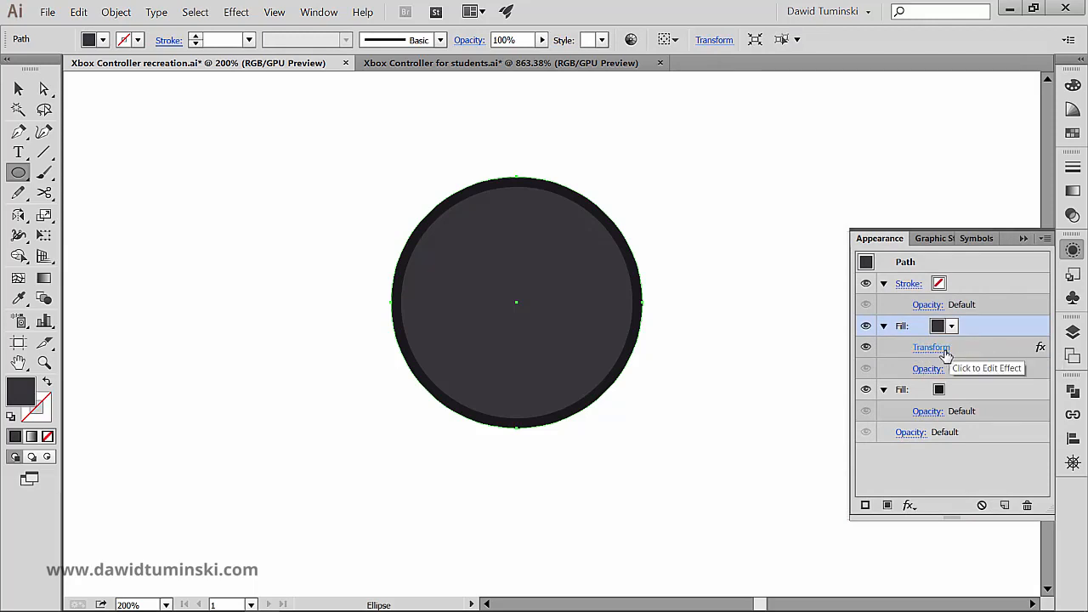
pyautogui.click(946, 351)
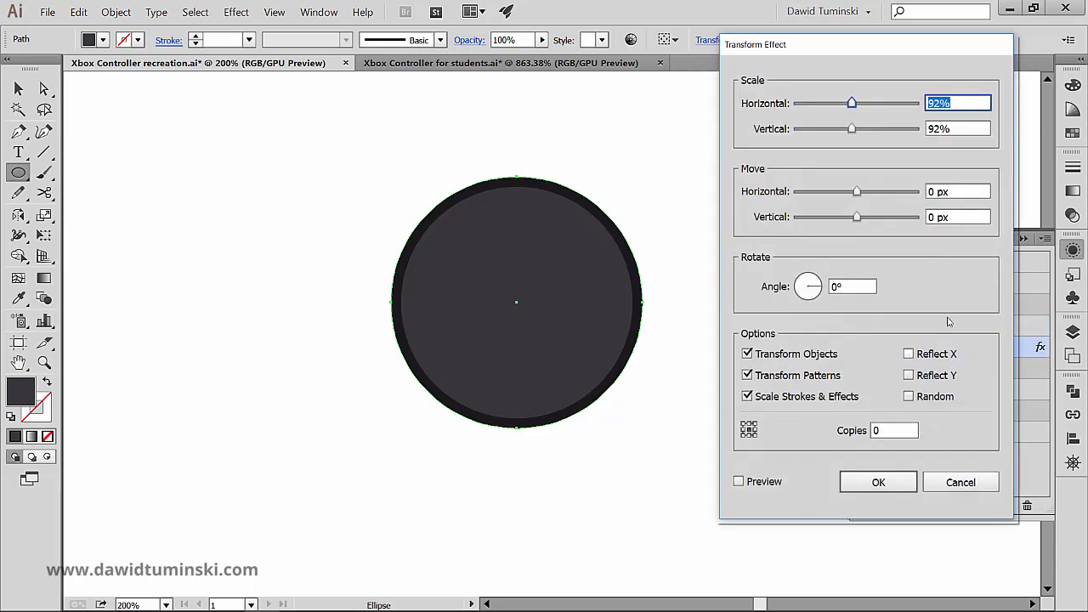
pyautogui.click(768, 486)
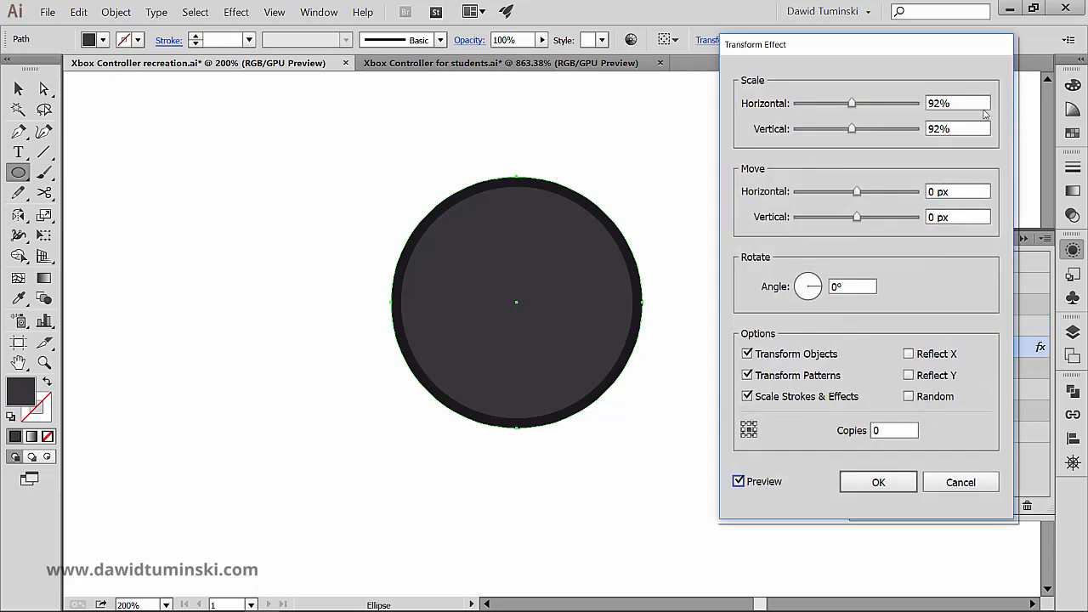
pyautogui.click(974, 102)
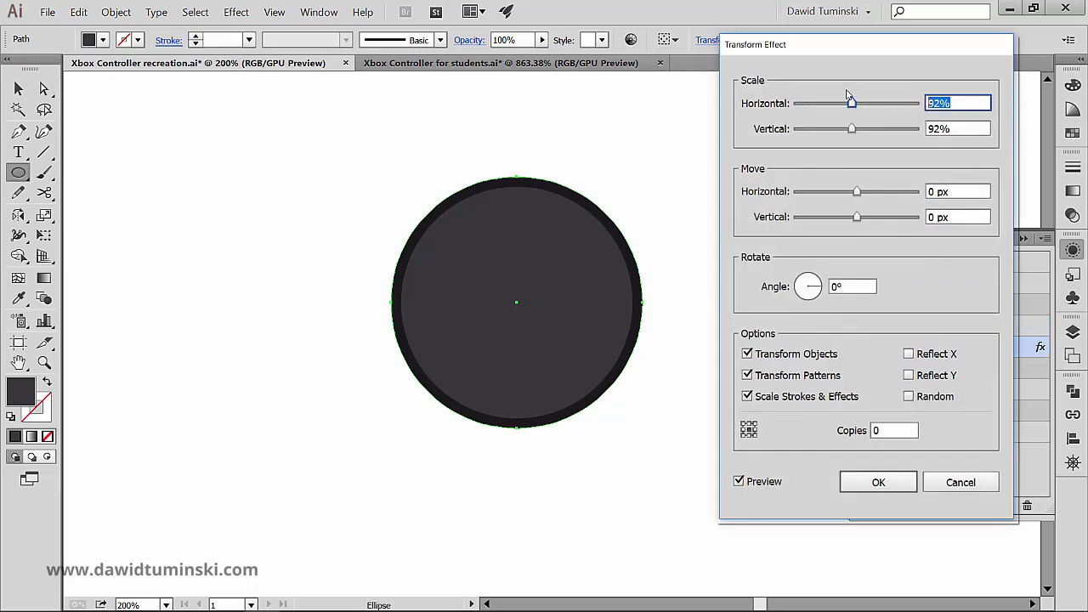
pyautogui.write('94')
pyautogui.press('Tab')
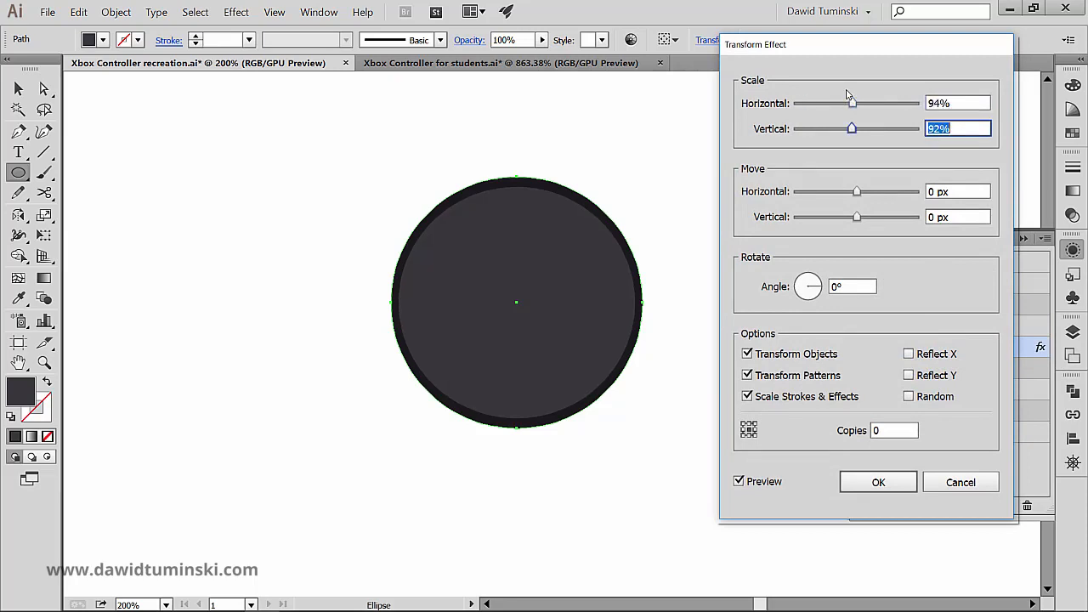
pyautogui.write('94')
pyautogui.press('Tab')
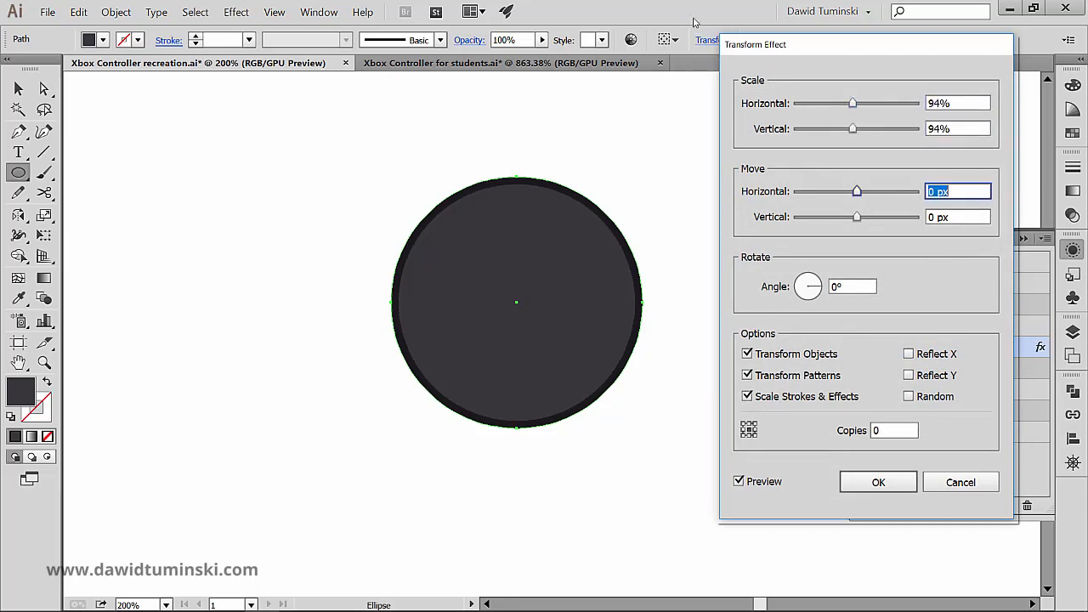
pyautogui.click(901, 486)
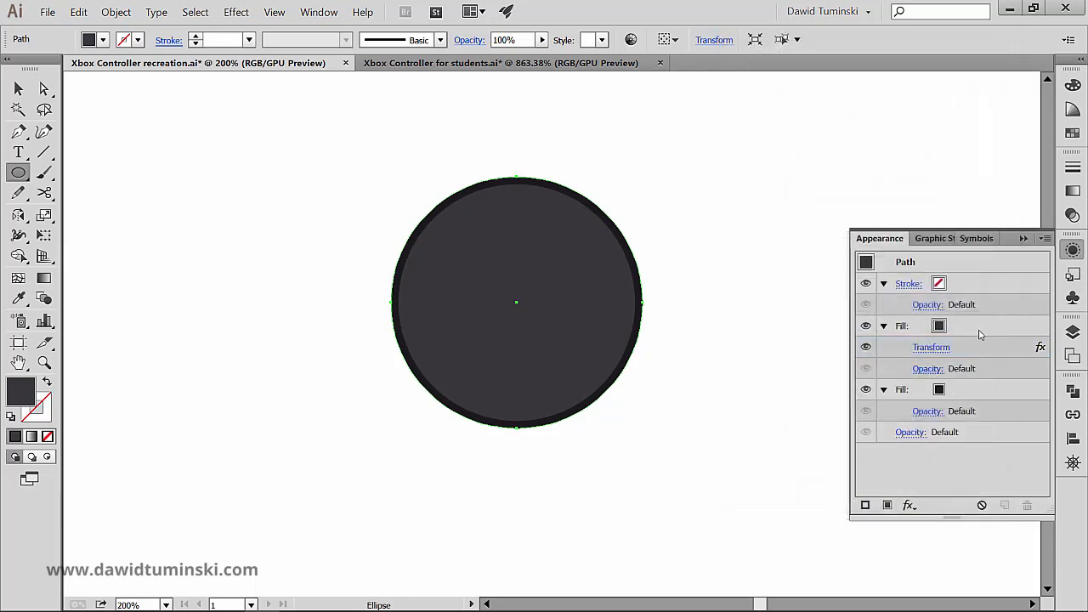
# - Duplicate the upper fill with its Transform effect in the circle's appearance and recolour the top copy near-black
pyautogui.click(977, 332)
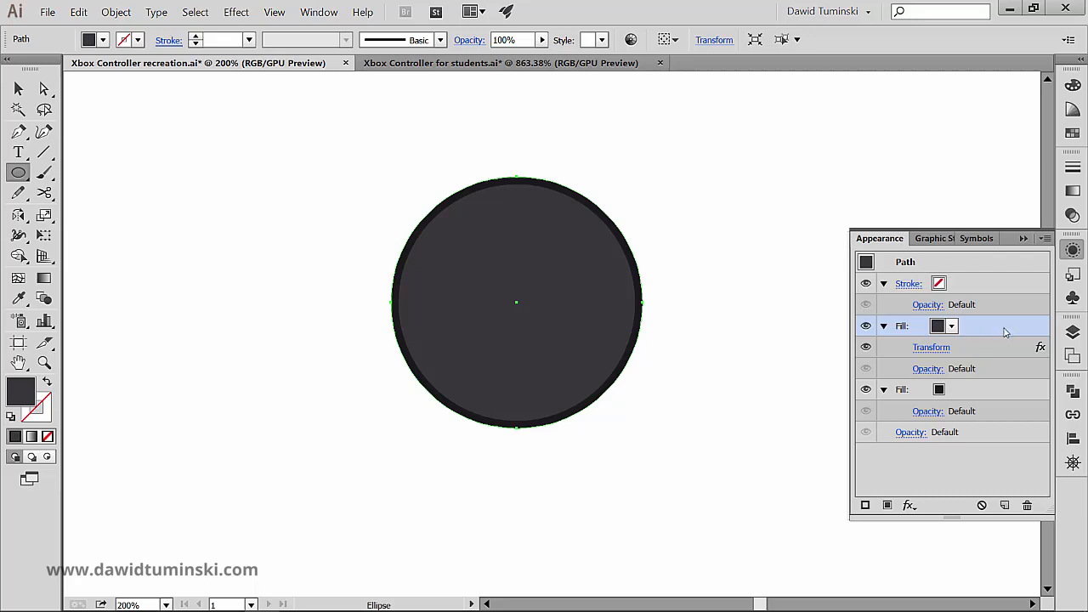
pyautogui.moveTo(1007, 332); pyautogui.dragTo(1004, 504)
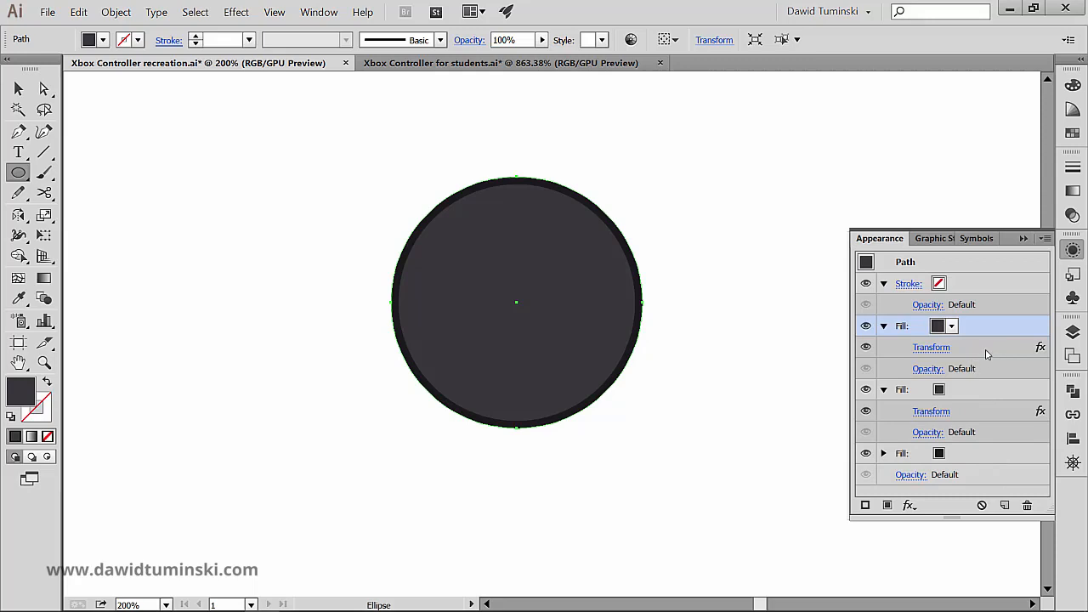
pyautogui.click(952, 327)
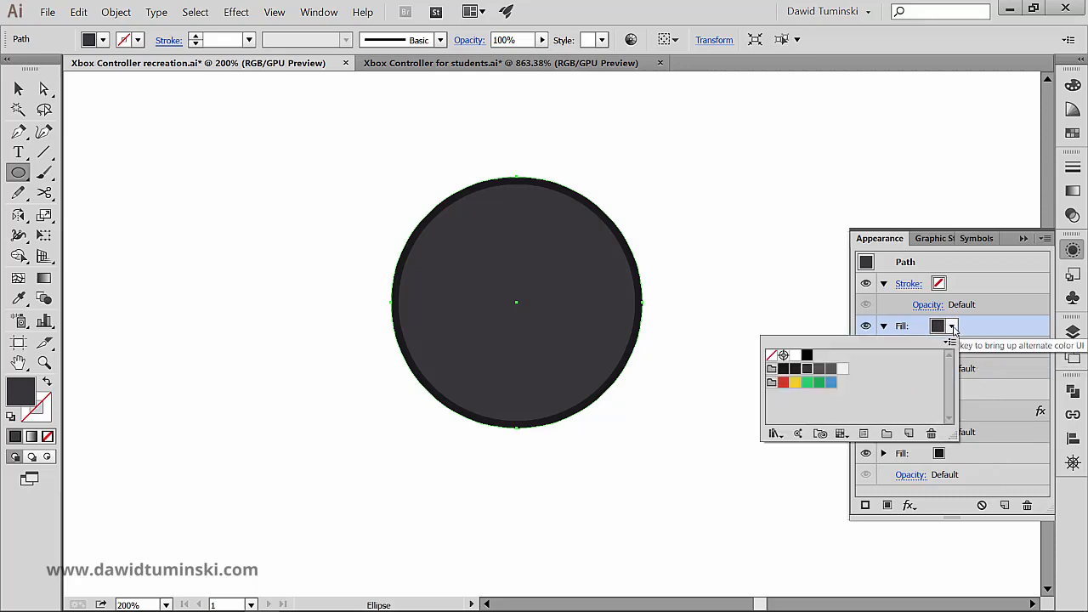
pyautogui.click(952, 328)
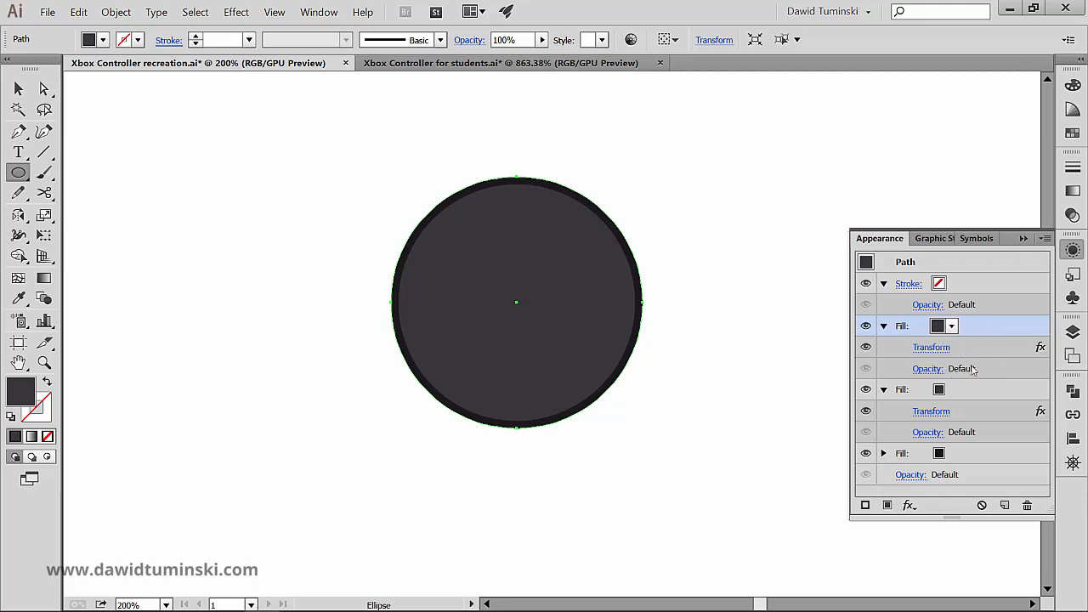
pyautogui.click(952, 327)
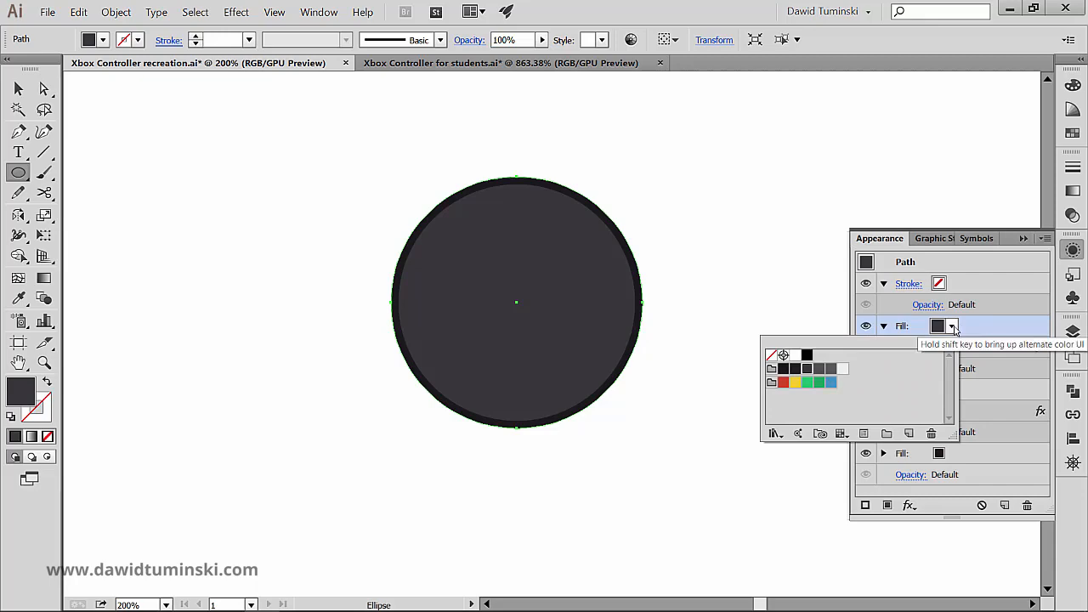
pyautogui.click(795, 368)
pyautogui.click(982, 331)
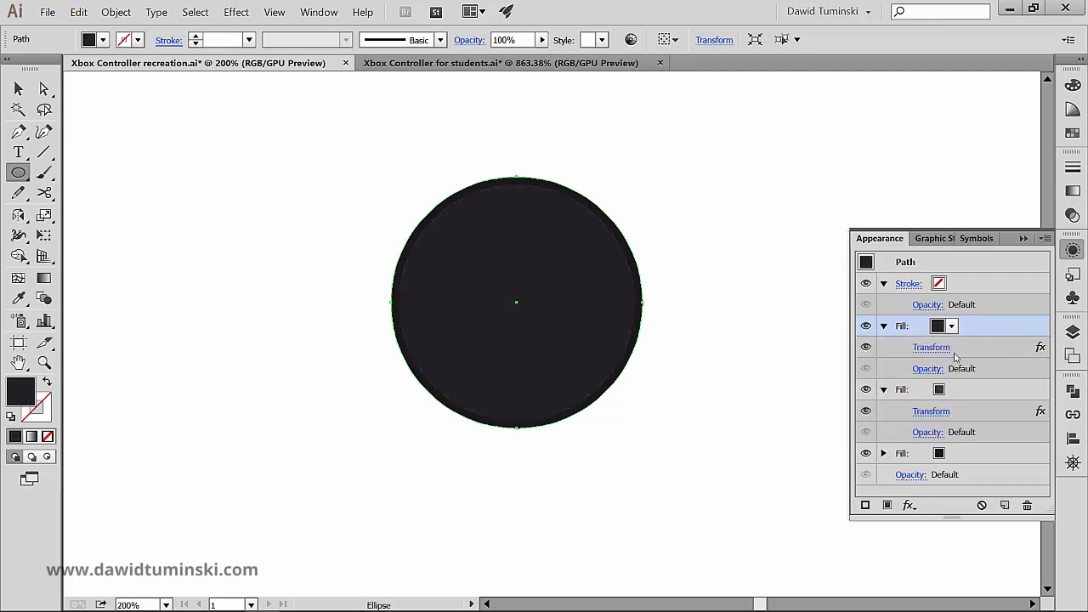
# - Edit the top near-black fill's Transform effect, setting horizontal and vertical scale to 90% with preview on
pyautogui.click(935, 347)
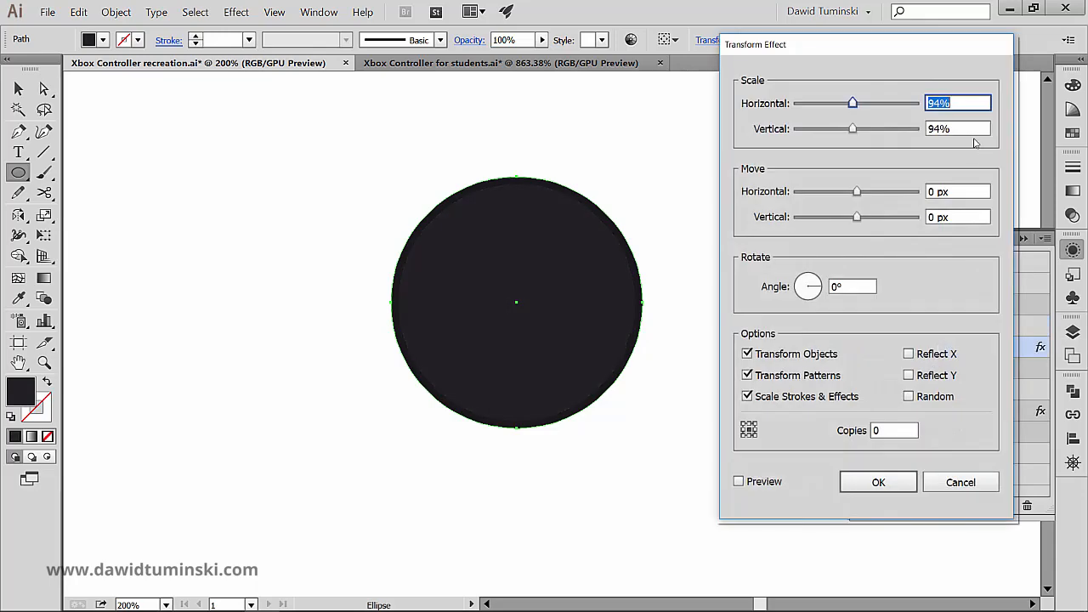
pyautogui.write('90')
pyautogui.press('Tab')
pyautogui.write('90')
pyautogui.press('Tab')
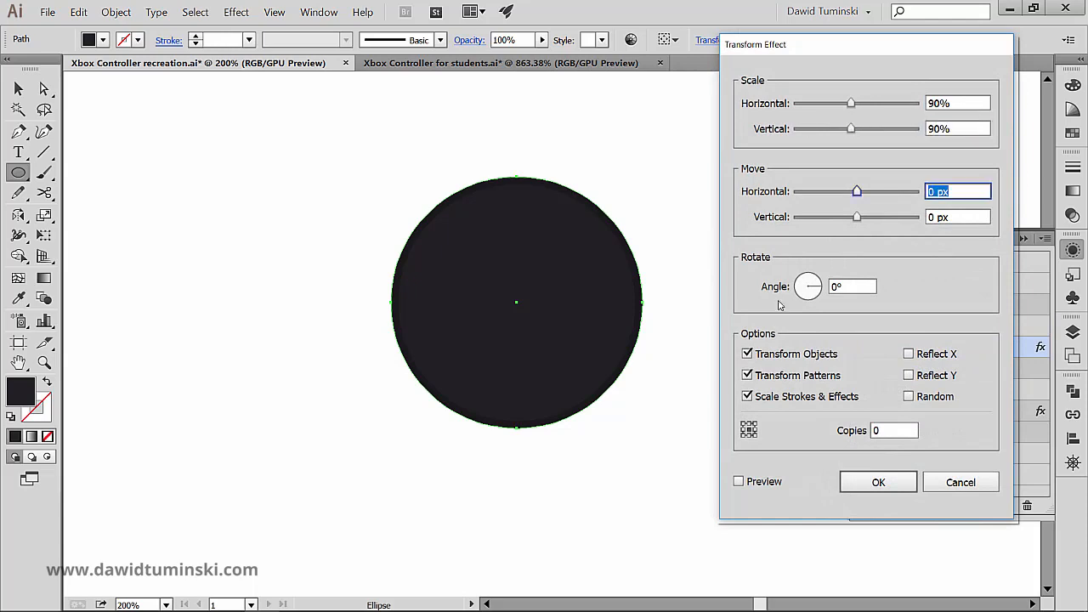
pyautogui.click(768, 483)
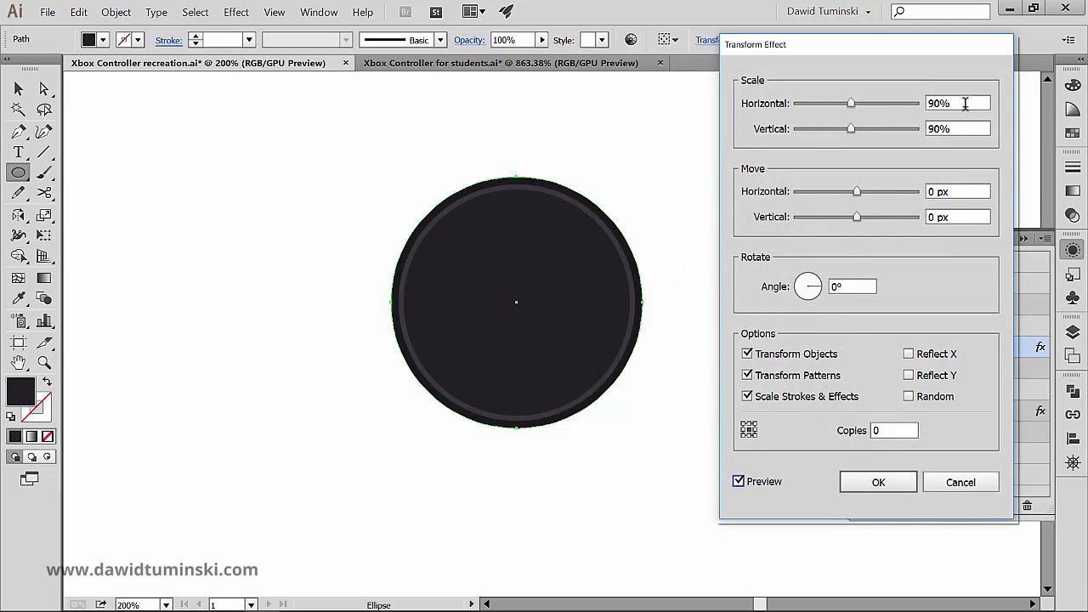
# - Change the near-black fill's horizontal and vertical scale to 85% and apply the Transform effect
pyautogui.click(971, 103)
pyautogui.write('85')
pyautogui.press('Tab')
pyautogui.write('85')
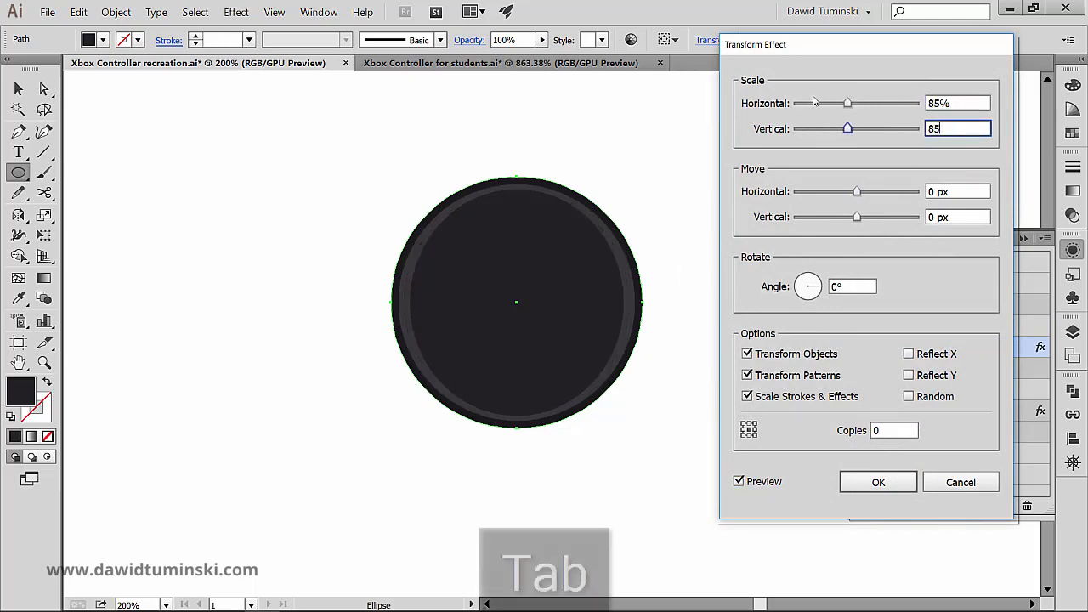
pyautogui.press('Tab')
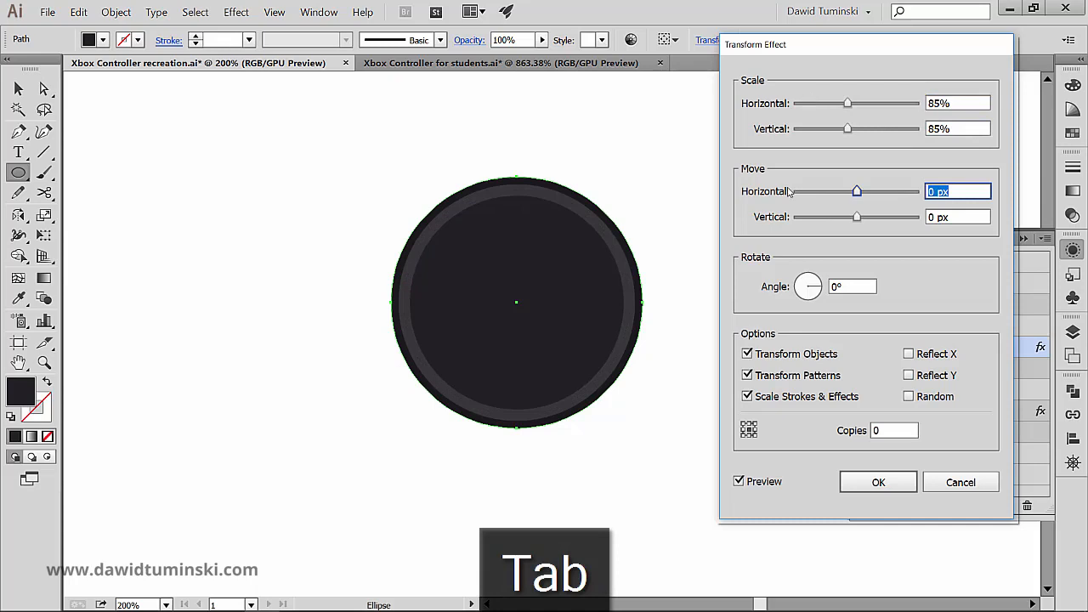
pyautogui.click(879, 483)
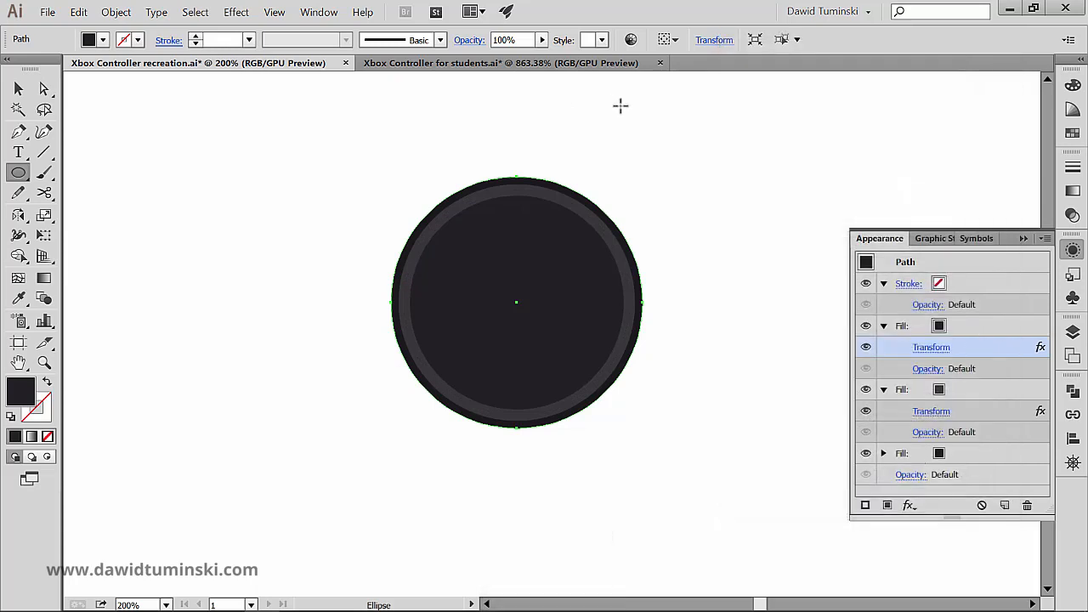
# - After checking the thumbstick in Xbox Controller for students.ai, duplicate the circle's top fill and recolour the copy mid grey
pyautogui.click(467, 65)
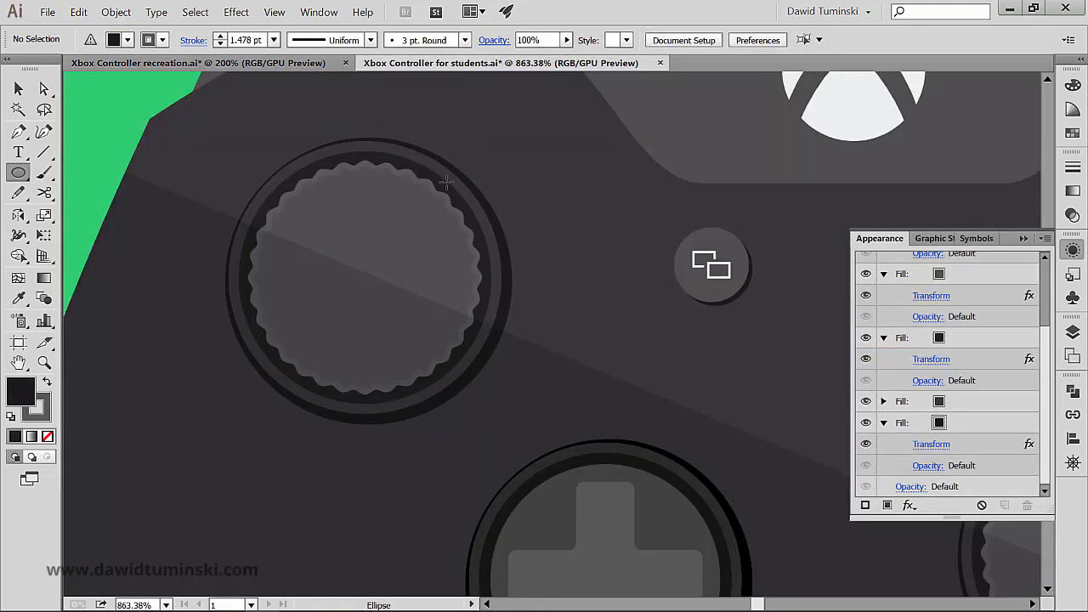
pyautogui.click(249, 65)
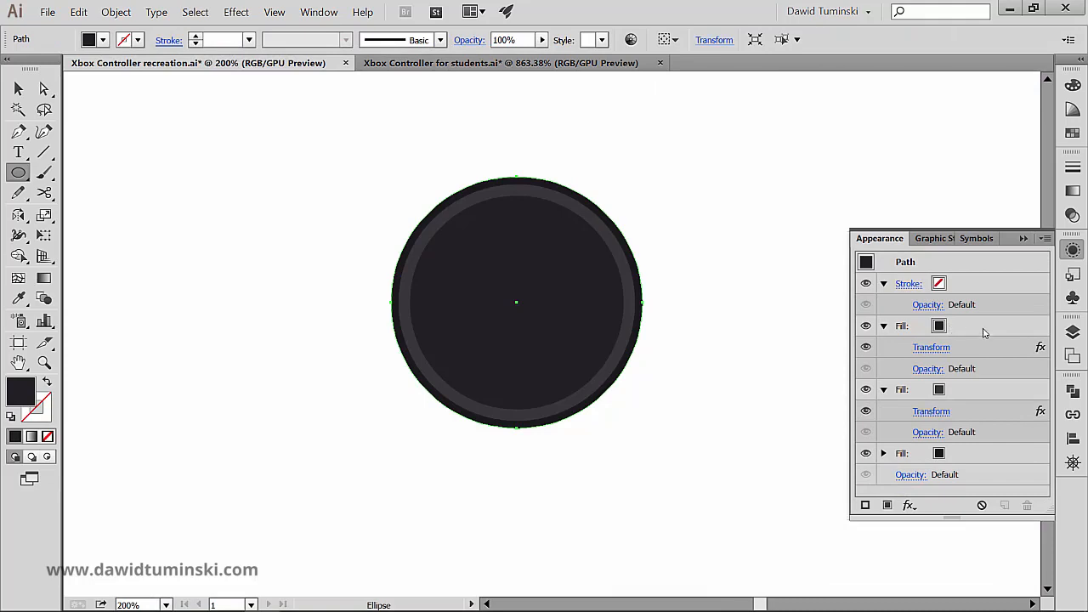
pyautogui.moveTo(983, 331); pyautogui.dragTo(1008, 505)
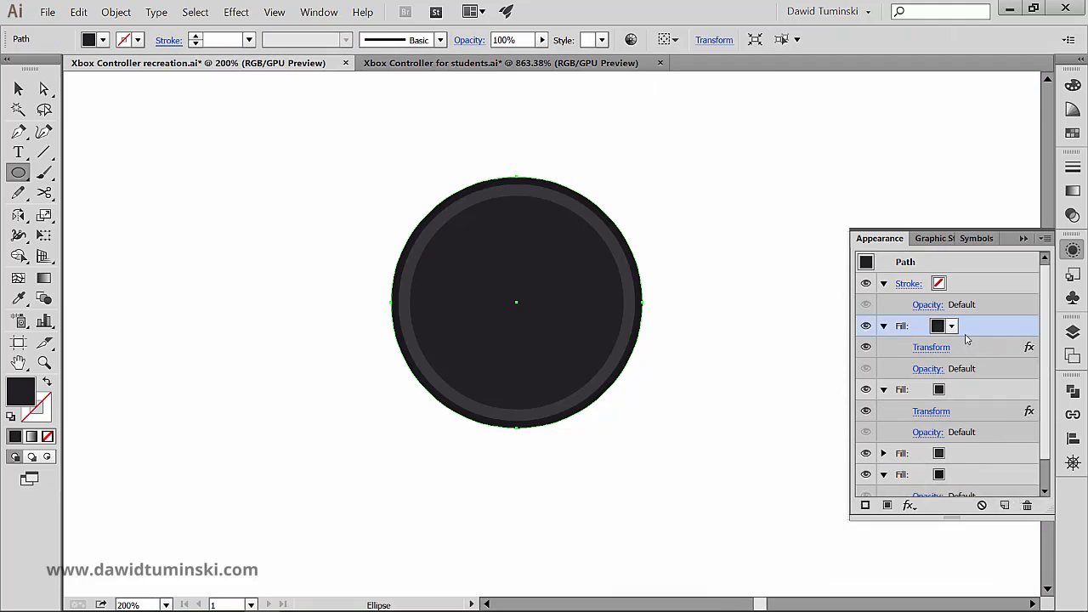
pyautogui.click(951, 327)
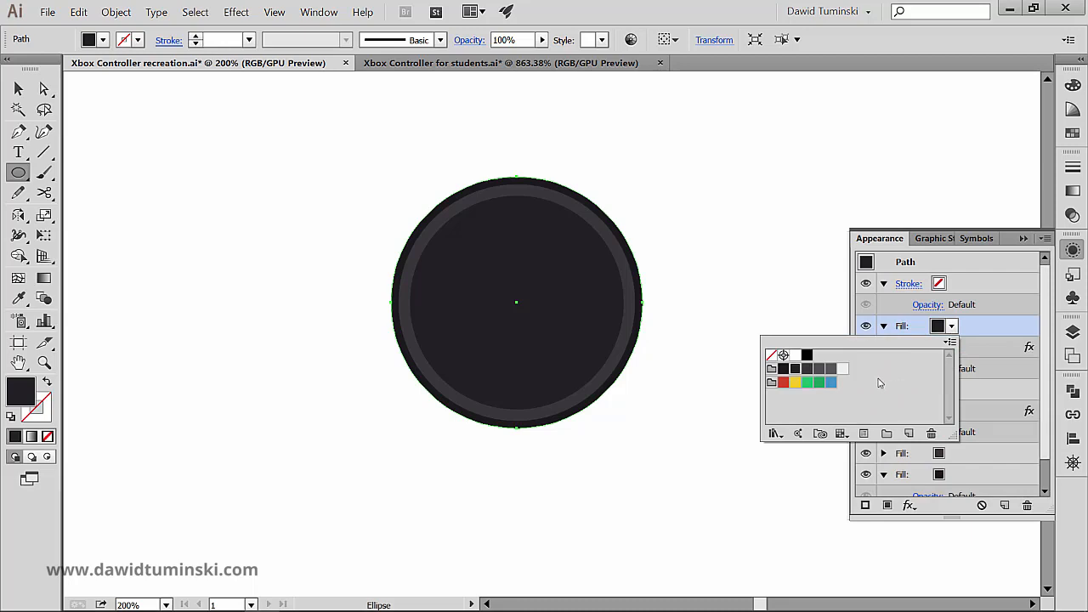
pyautogui.click(830, 368)
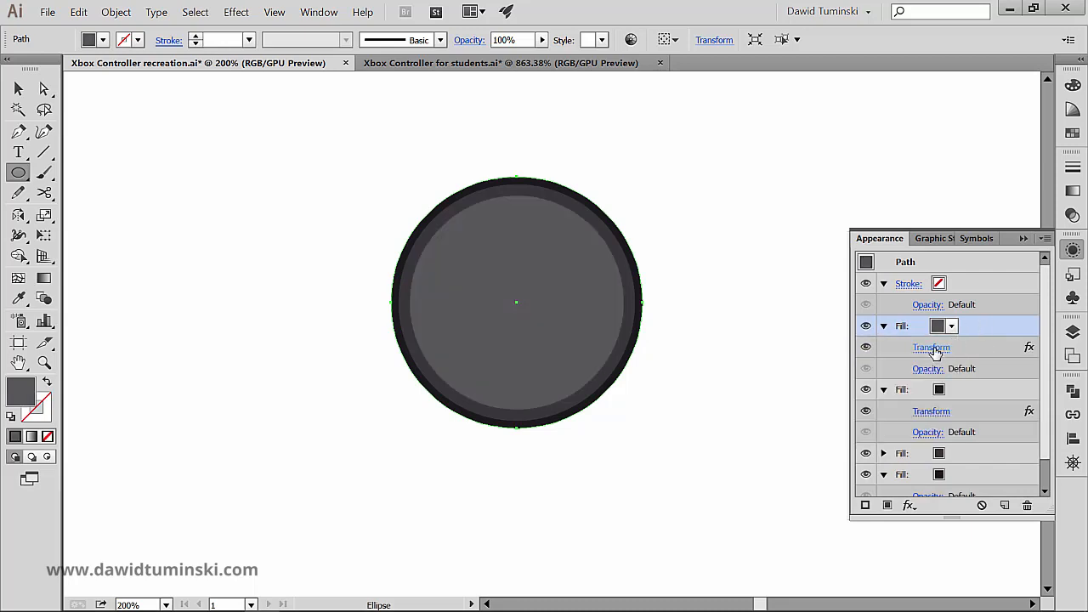
# - Edit the mid-grey fill's Transform effect, setting horizontal and vertical scale to 75% with preview on
pyautogui.click(935, 348)
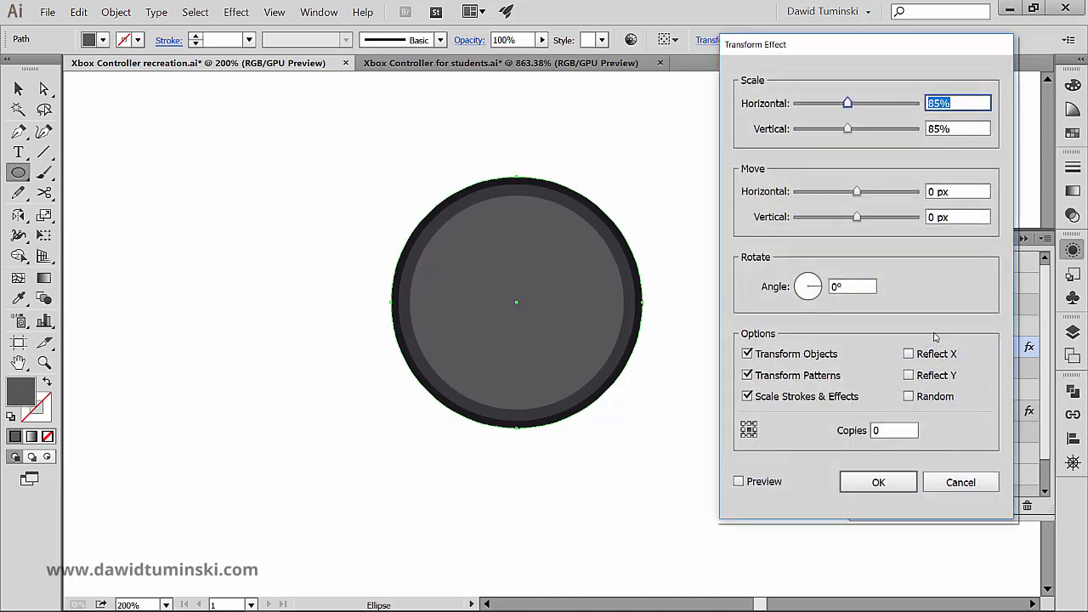
pyautogui.write('75')
pyautogui.press('Tab')
pyautogui.write('75')
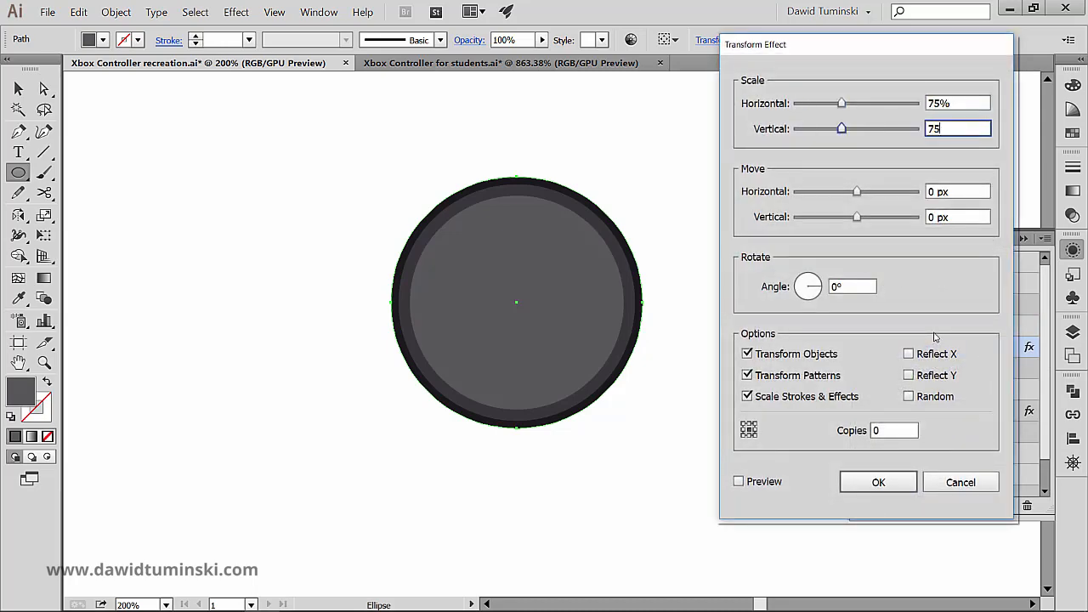
pyautogui.press('Tab')
pyautogui.click(739, 481)
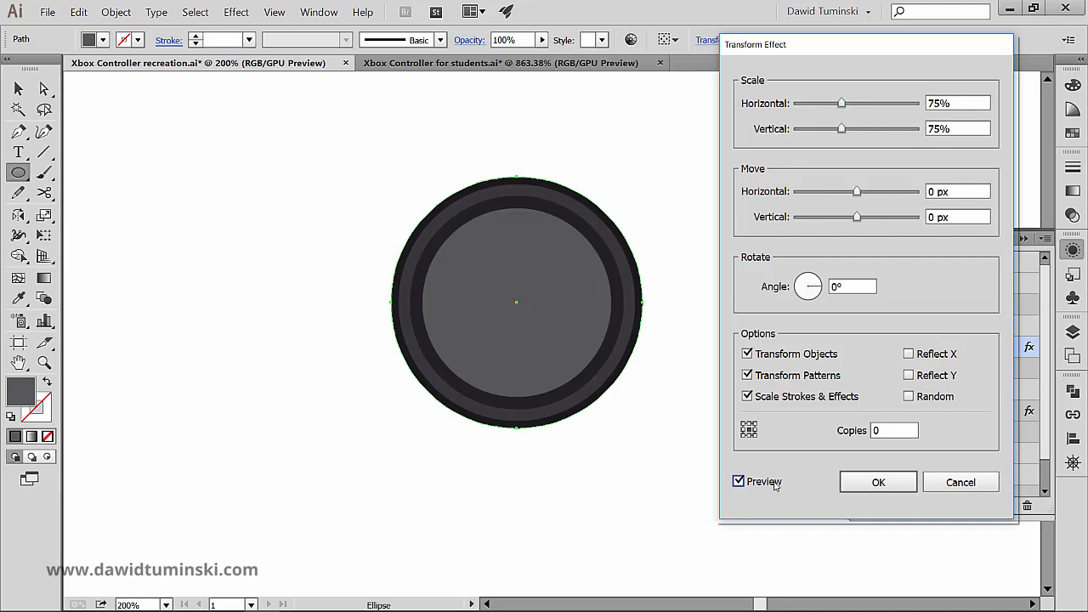
# - Change the mid-grey fill's horizontal and vertical scale to 70% in the Transform effect
pyautogui.moveTo(953, 104); pyautogui.dragTo(930, 101)
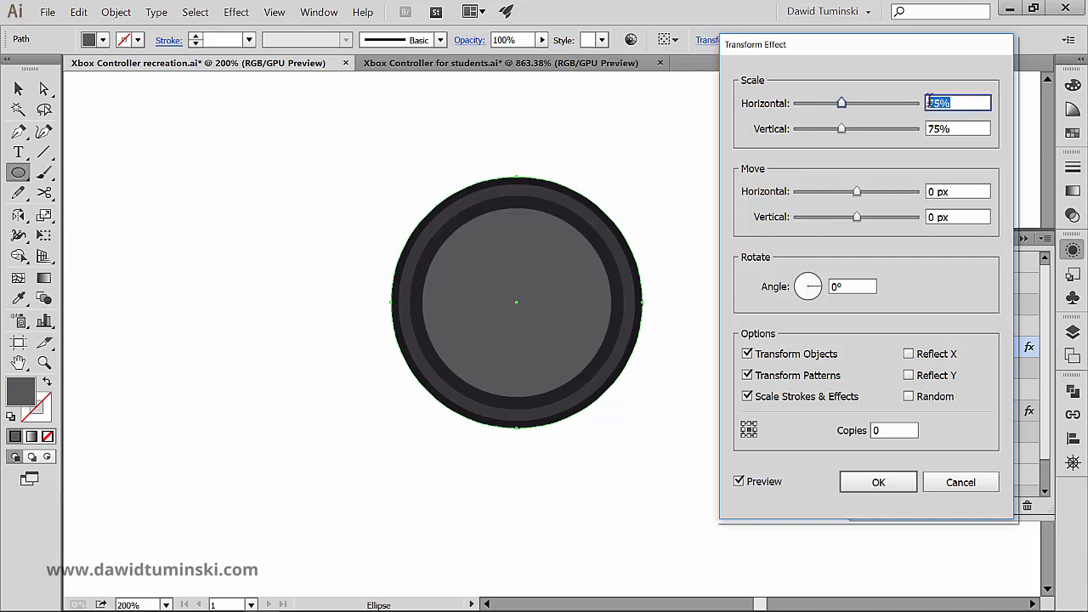
pyautogui.write('70')
pyautogui.press('Tab')
pyautogui.write('70')
pyautogui.press('Tab')
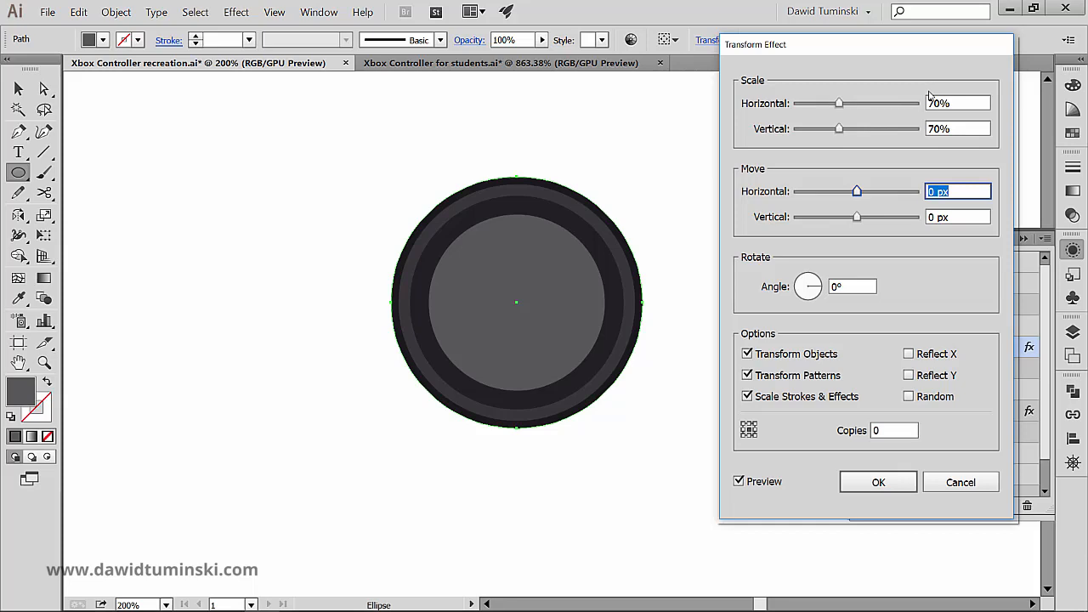
# - Set the mid-grey fill's horizontal and vertical scale to 68% and apply the Transform effect
pyautogui.hotkey('shift', 'Tab')
pyautogui.hotkey('shift', 'Tab')
pyautogui.write('68')
pyautogui.press('Tab')
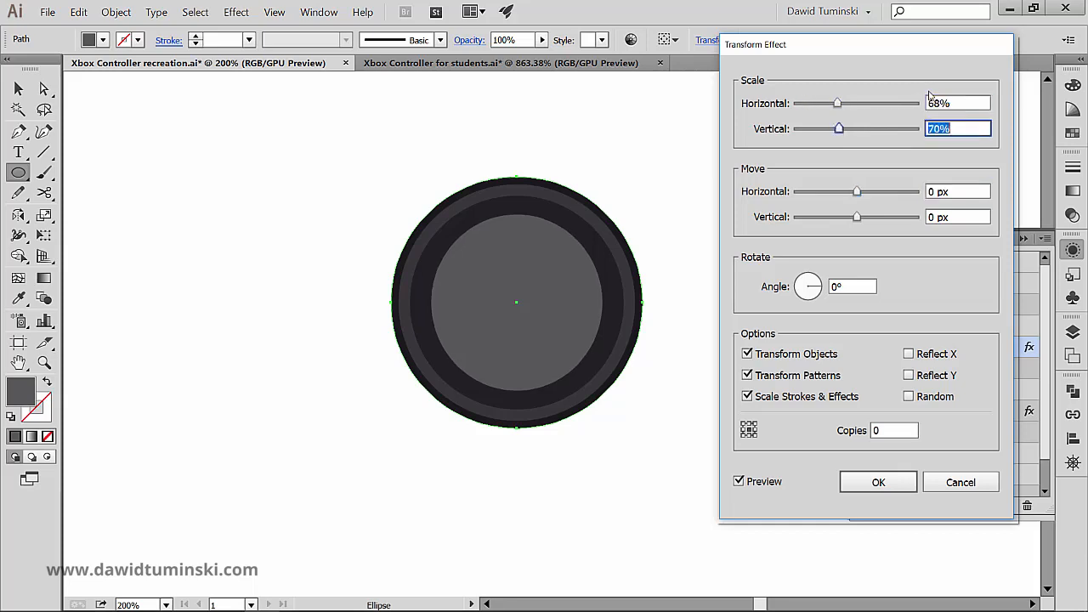
pyautogui.write('68')
pyautogui.press('Tab')
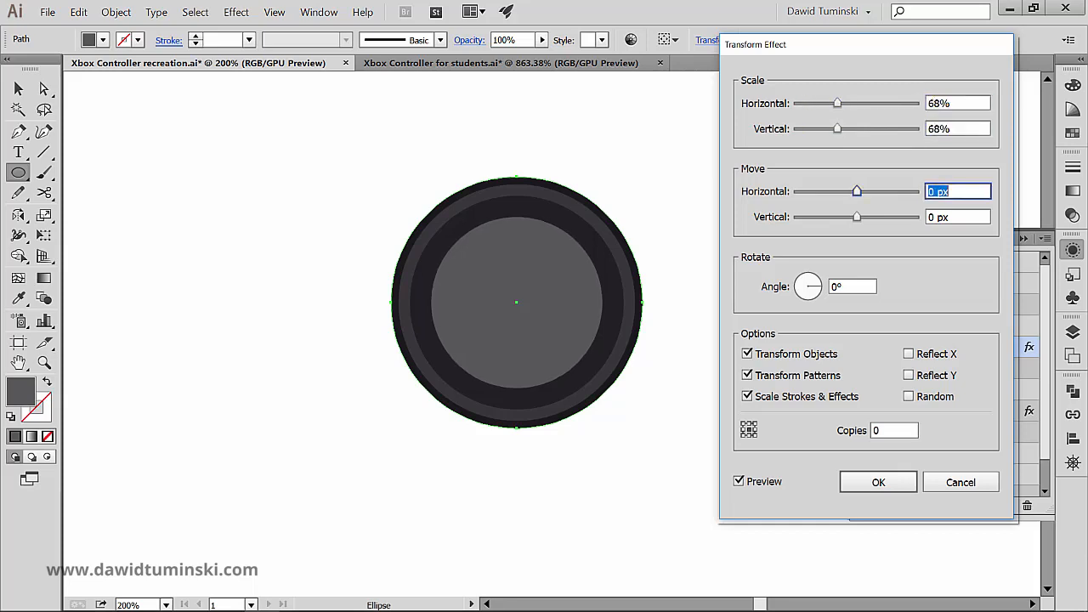
pyautogui.click(881, 478)
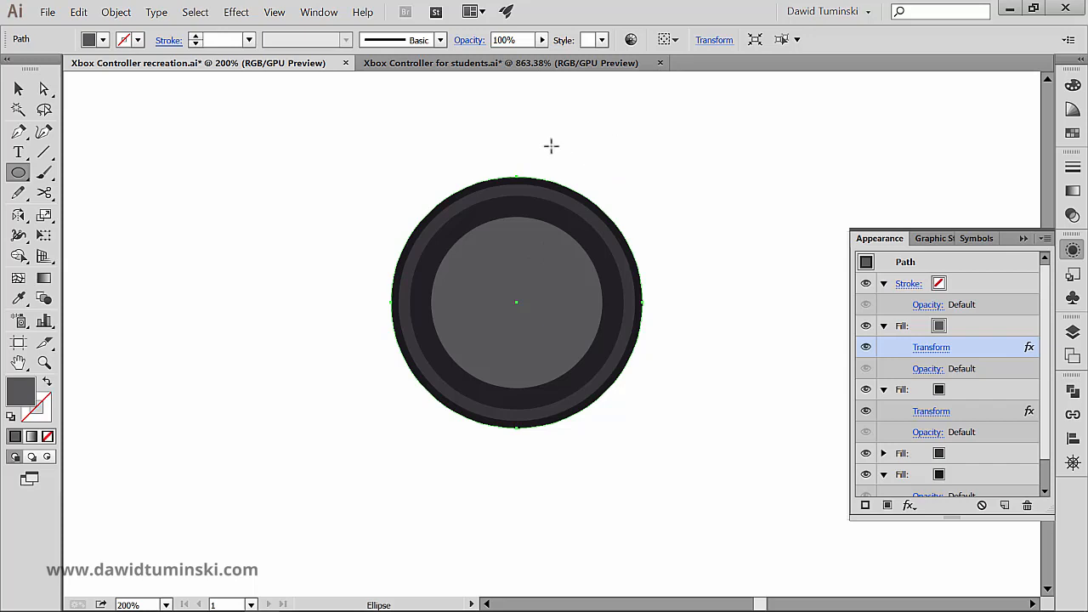
# - Compare the circle with the reference thumbstick's wavy edge and select the stroke entry in the circle's appearance
pyautogui.click(477, 65)
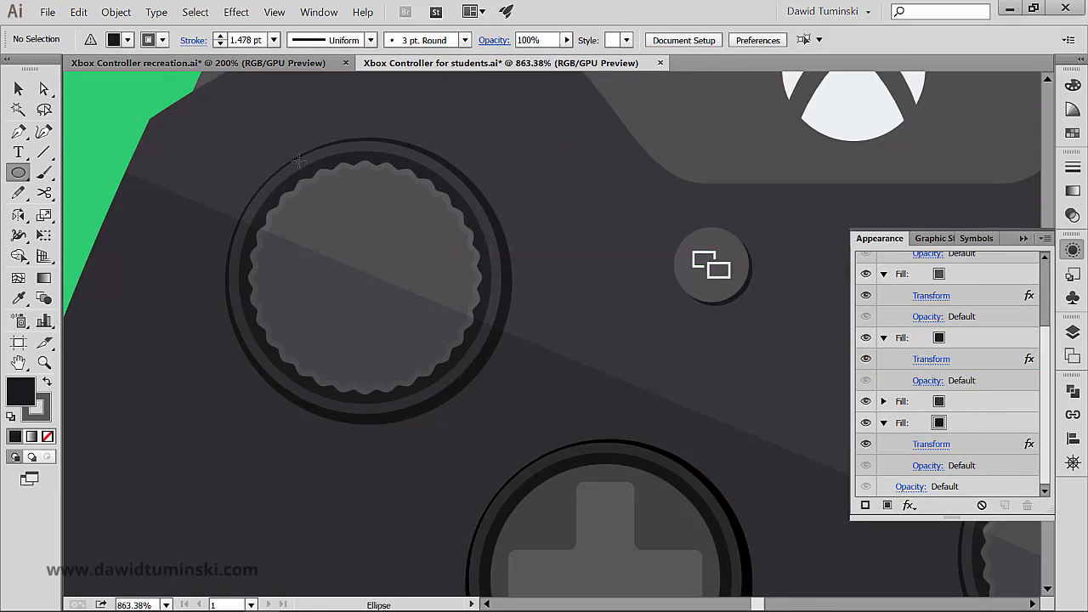
pyautogui.click(270, 66)
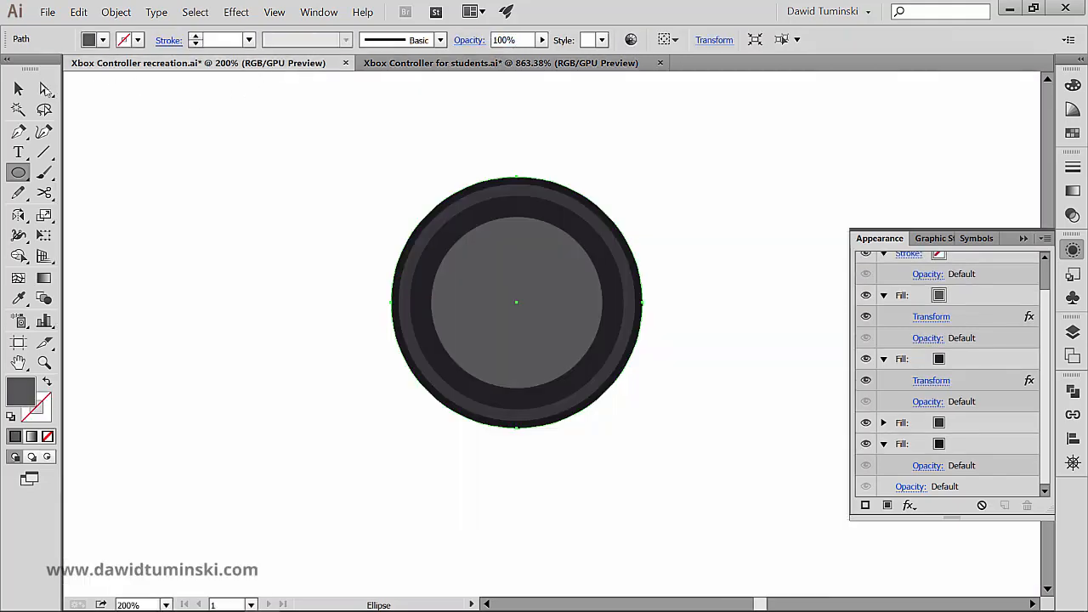
pyautogui.click(17, 88)
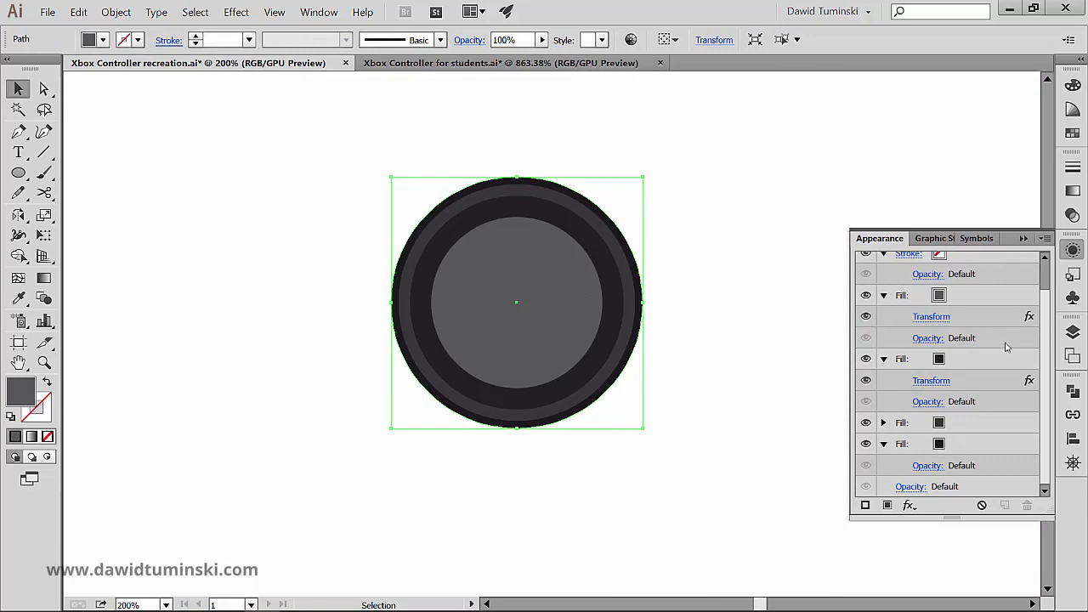
pyautogui.scroll(2, 1024, 310)
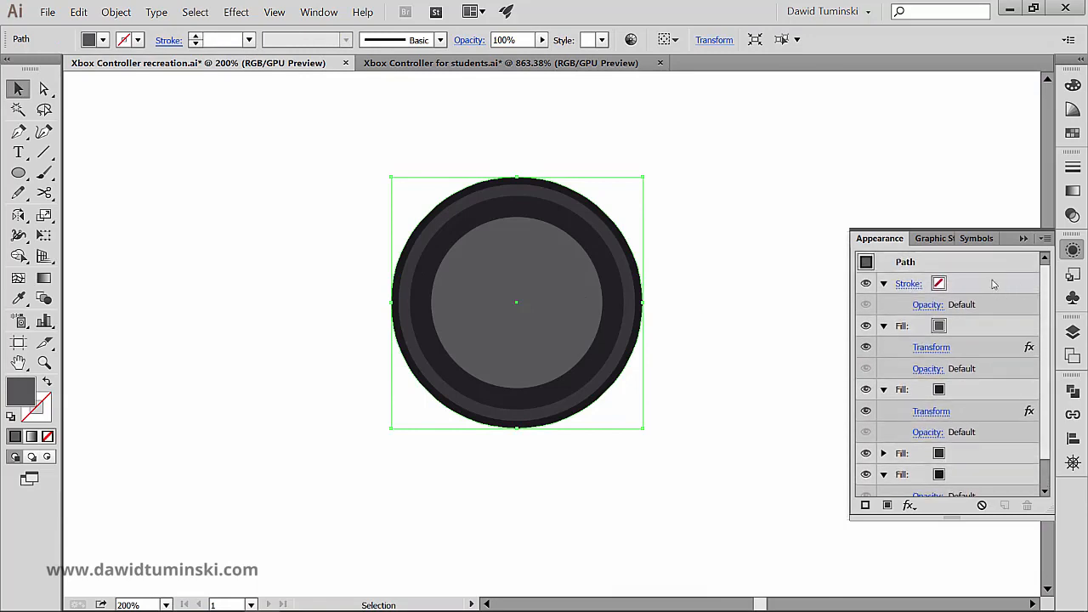
pyautogui.click(993, 285)
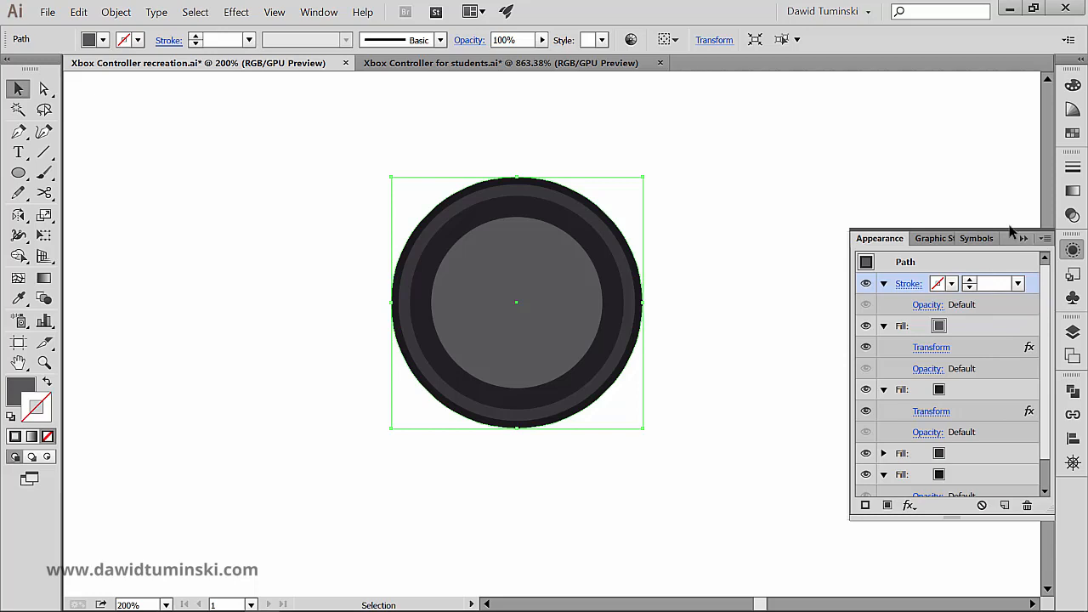
# - Deselect the thumbstick and draw a slightly smaller second circle in the empty artboard area to its right
pyautogui.click(736, 236)
pyautogui.press('space')
pyautogui.moveTo(730, 236); pyautogui.dragTo(576, 196)
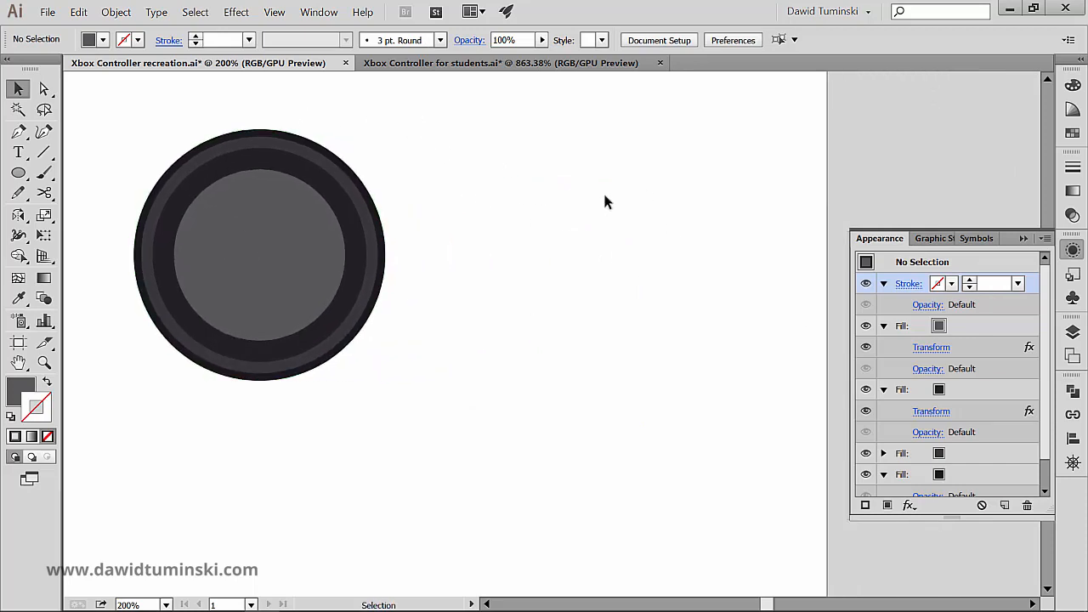
pyautogui.press('l')
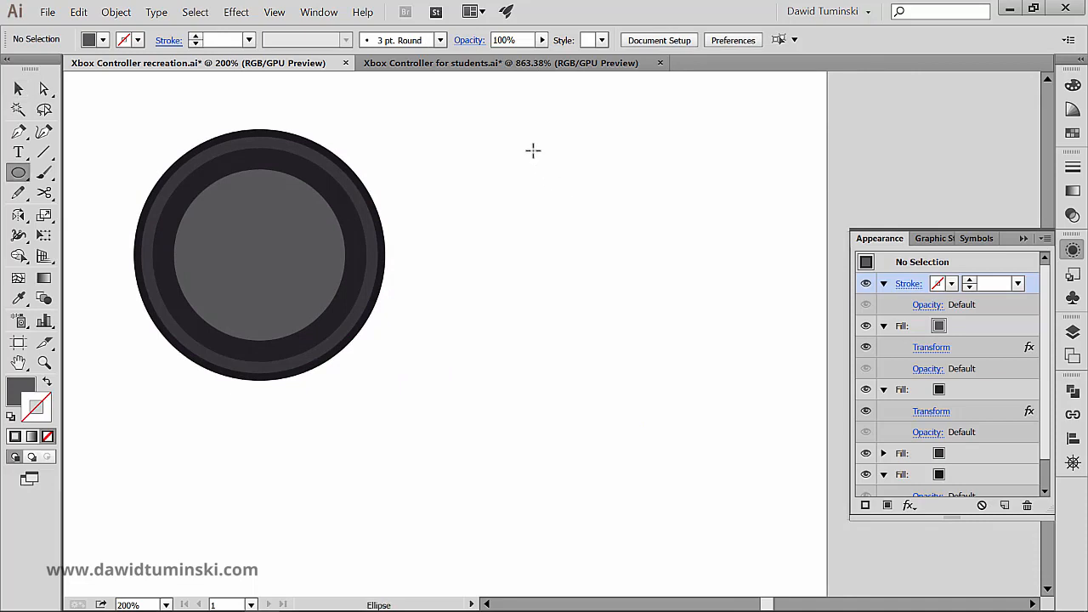
pyautogui.moveTo(532, 150); pyautogui.dragTo(653, 364)
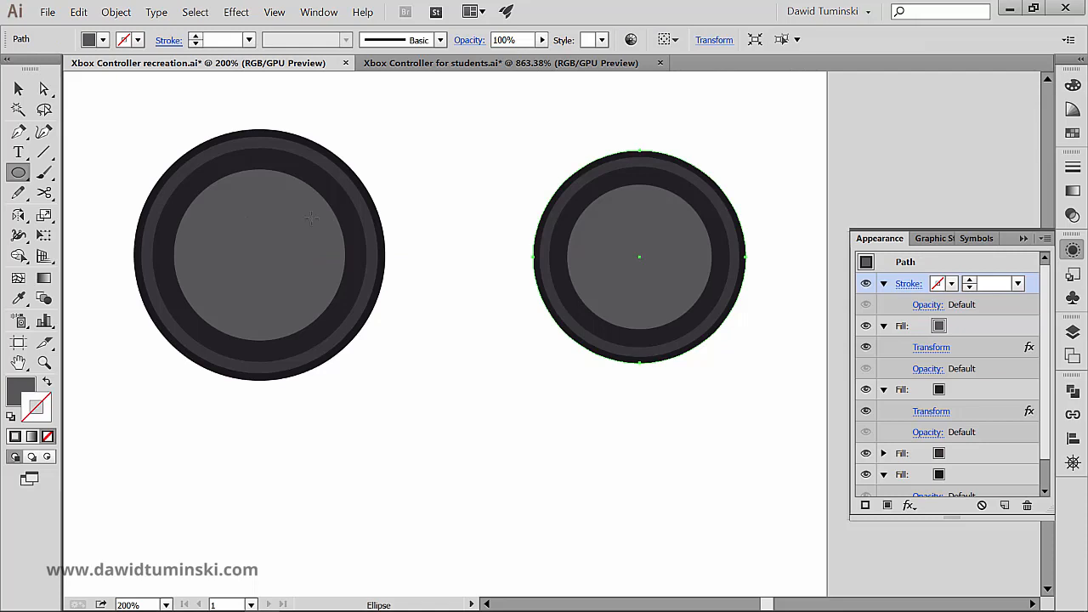
# - Reset the second circle to the default white fill and 1 pt black stroke, and duplicate its fill
pyautogui.press('d')
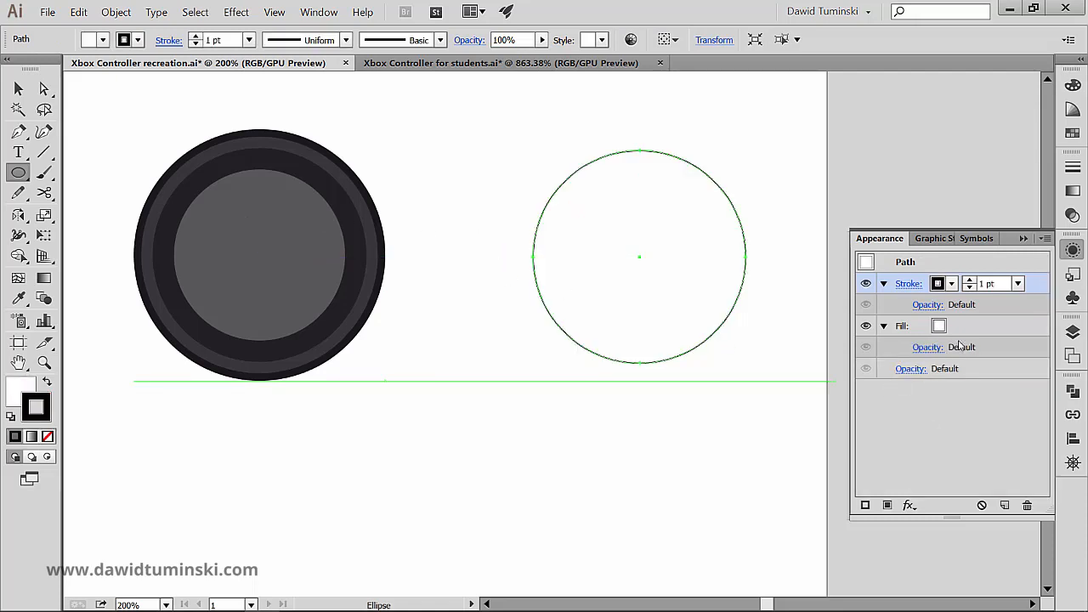
pyautogui.click(980, 327)
pyautogui.moveTo(987, 328); pyautogui.dragTo(1008, 504)
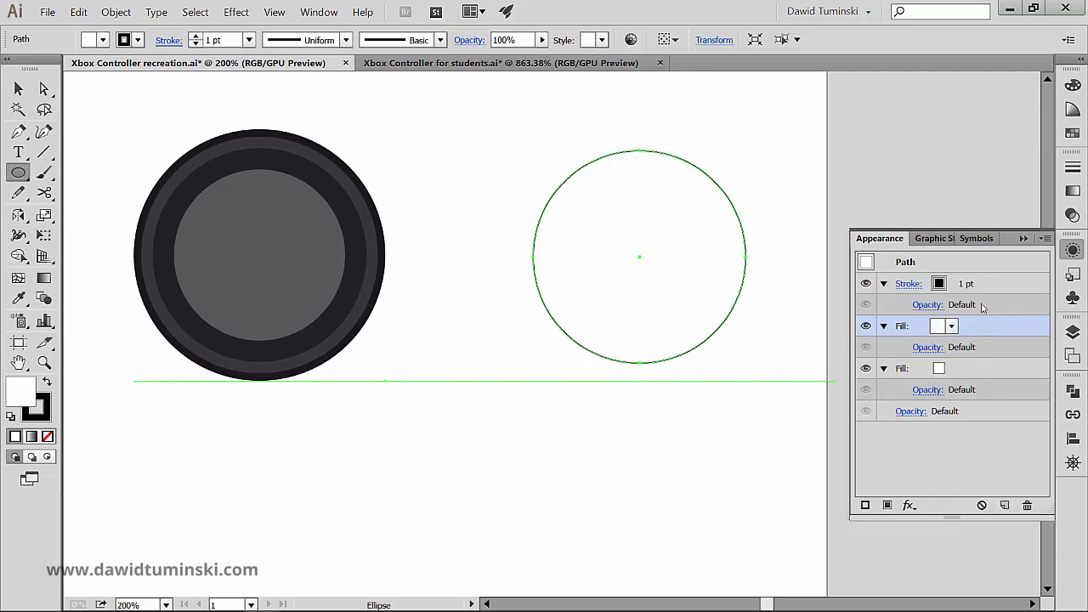
# - Colour the second circle's upper fill dark grey and scale it to 80% horizontally and vertically with the Transform effect
pyautogui.click(952, 327)
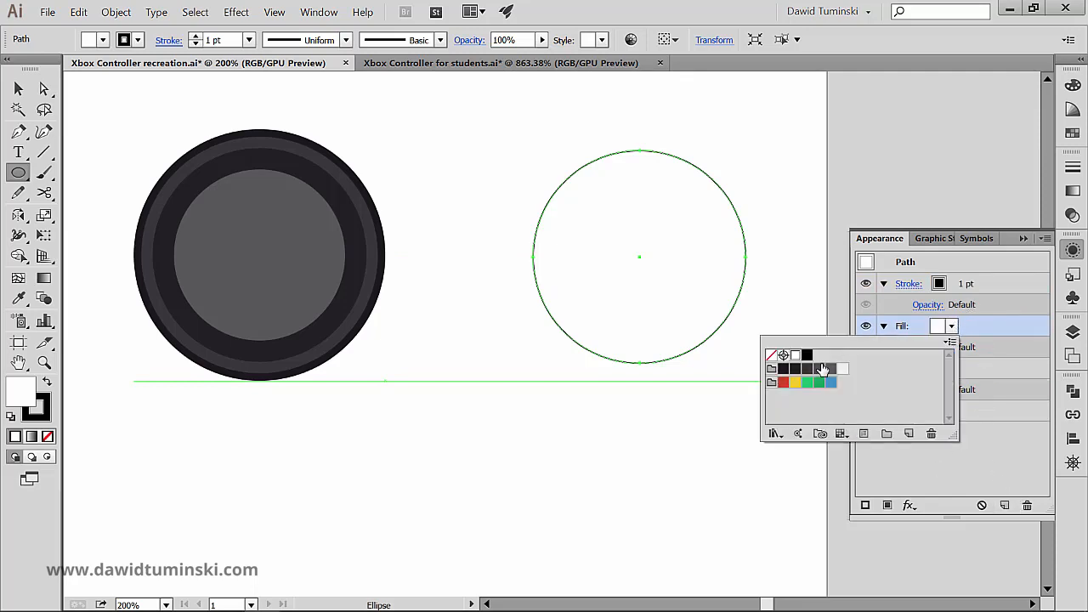
pyautogui.click(820, 369)
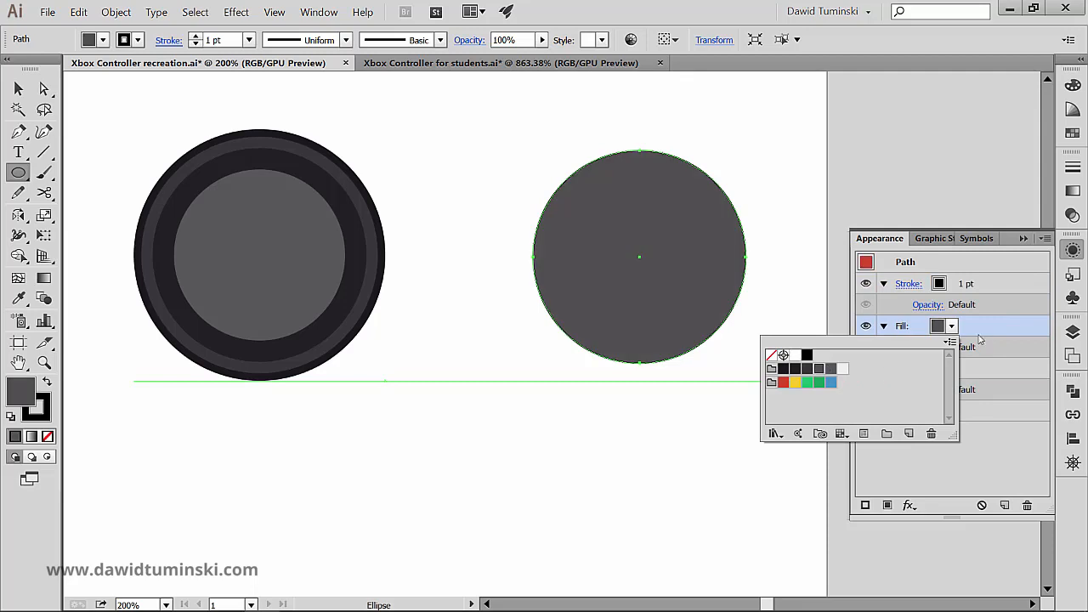
pyautogui.click(910, 505)
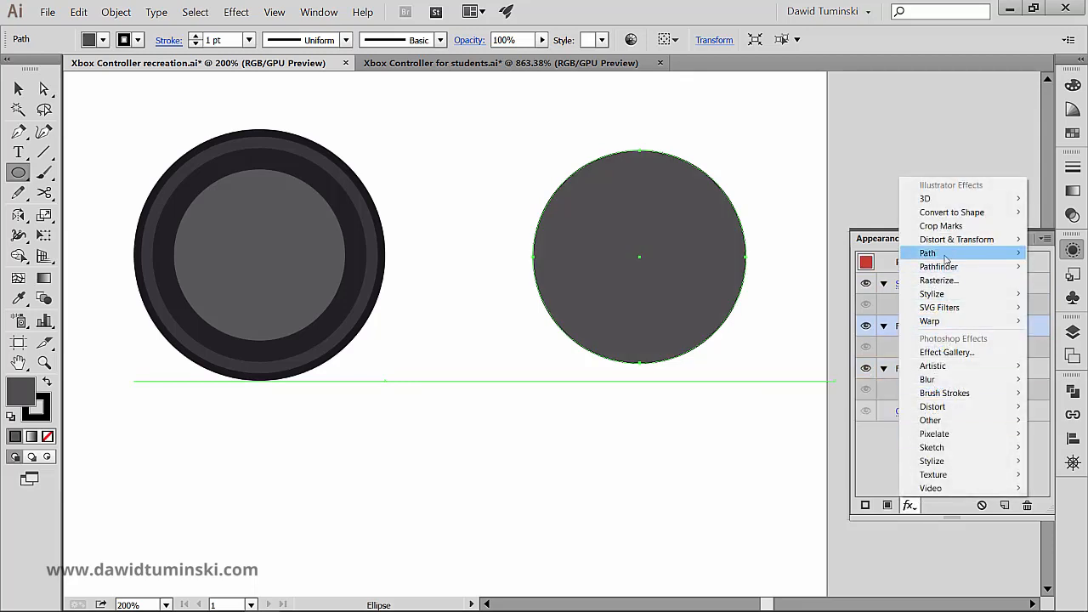
pyautogui.moveTo(942, 242)
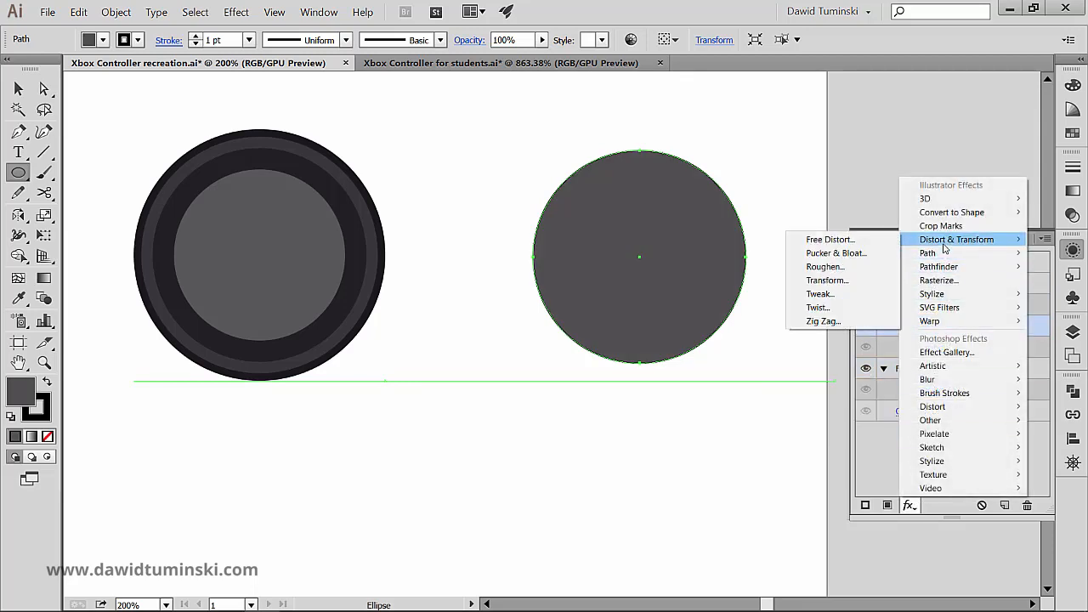
pyautogui.click(828, 280)
pyautogui.write('80')
pyautogui.press('Tab')
pyautogui.write('8')
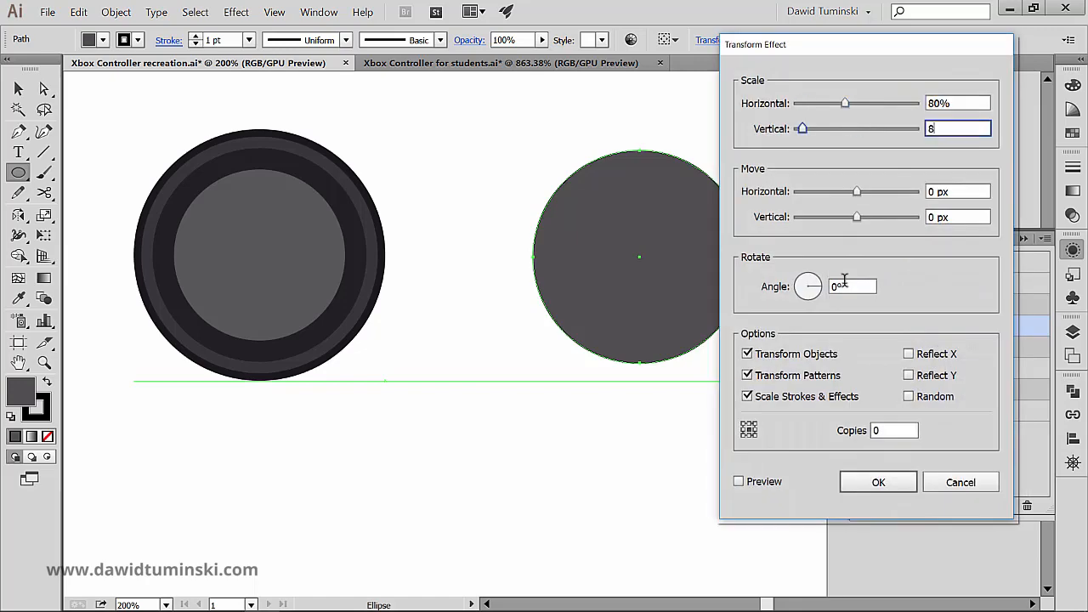
pyautogui.press('Tab')
pyautogui.click(978, 128)
pyautogui.write('80')
pyautogui.press('Return')
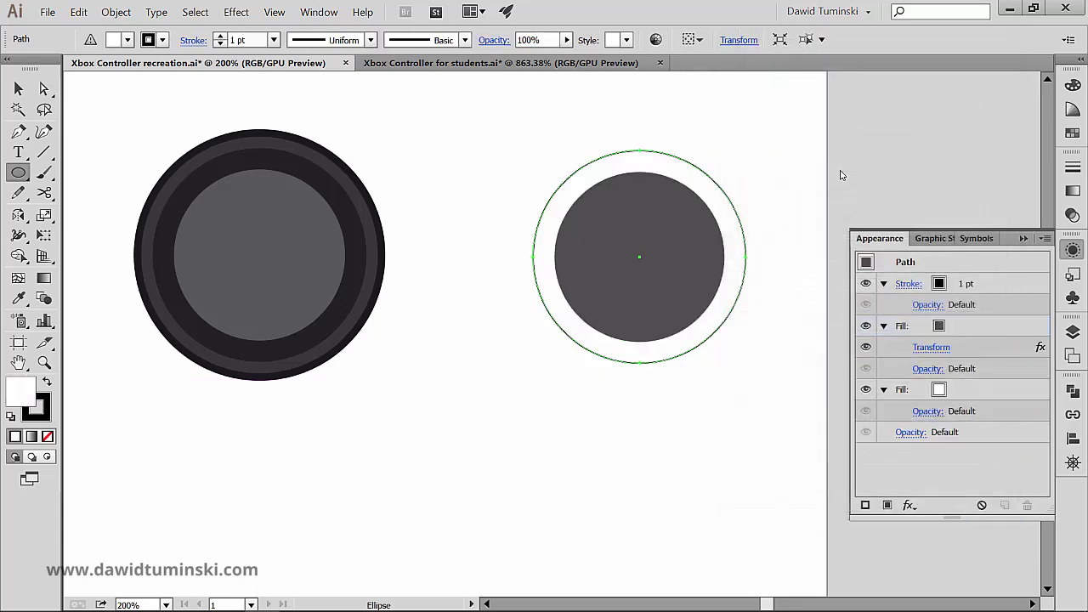
# - Delete the second circle with its two stacked fills from the artboard
pyautogui.press('ctrl')
pyautogui.keyDown('ctrl'); pyautogui.click(777, 153); pyautogui.keyUp('ctrl')
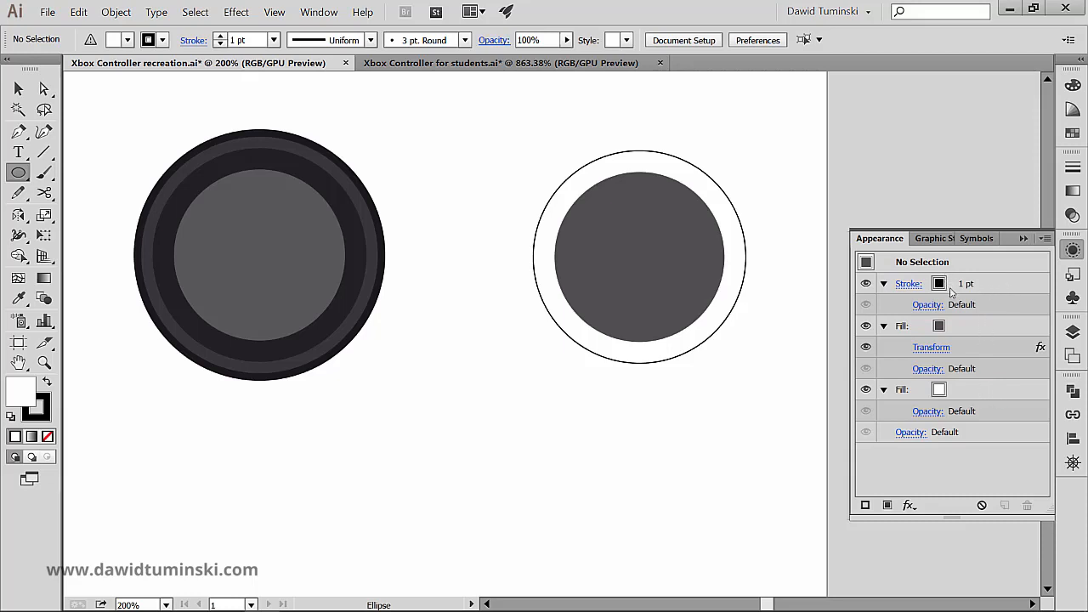
pyautogui.keyDown('ctrl'); pyautogui.click(662, 287); pyautogui.keyUp('ctrl')
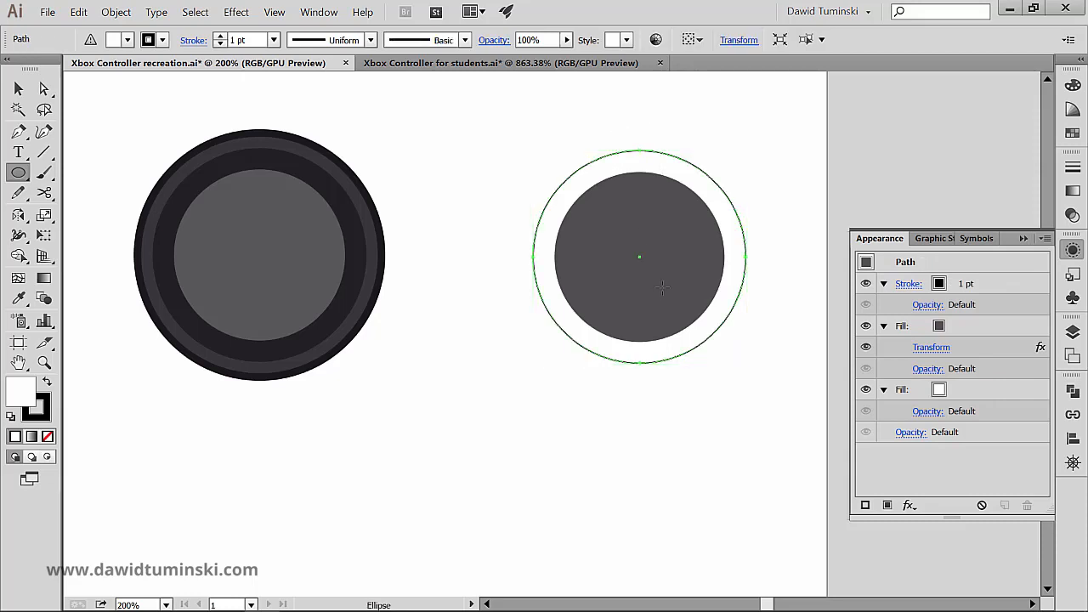
pyautogui.press('Delete')
# - Select the thumbstick circle and make its empty stroke entry active for editing
pyautogui.moveTo(512, 224); pyautogui.dragTo(462, 234)
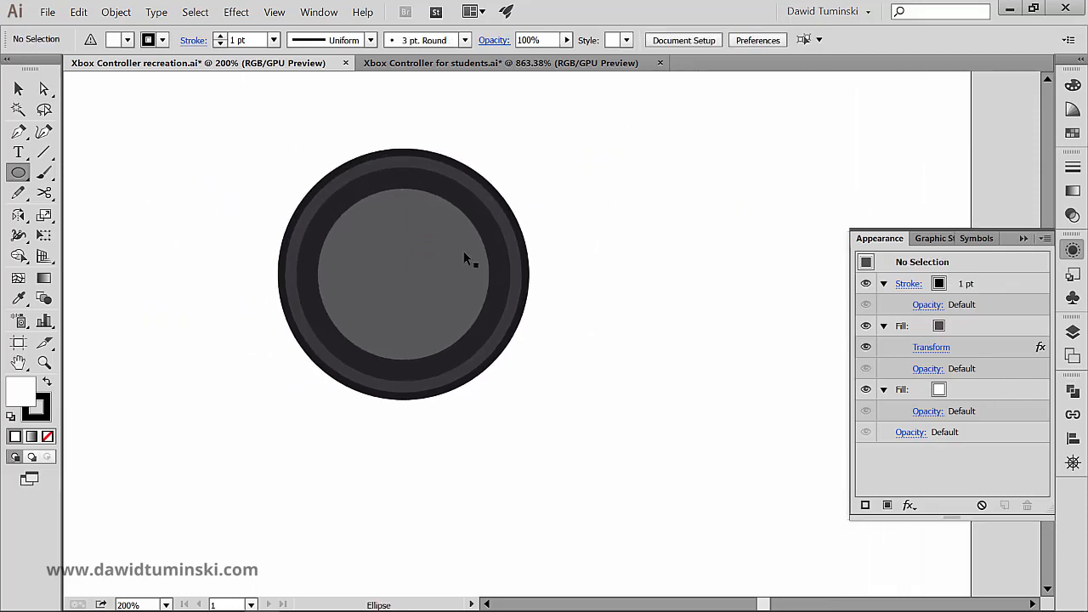
pyautogui.keyDown('ctrl'); pyautogui.click(469, 260); pyautogui.keyUp('ctrl')
pyautogui.click(986, 289)
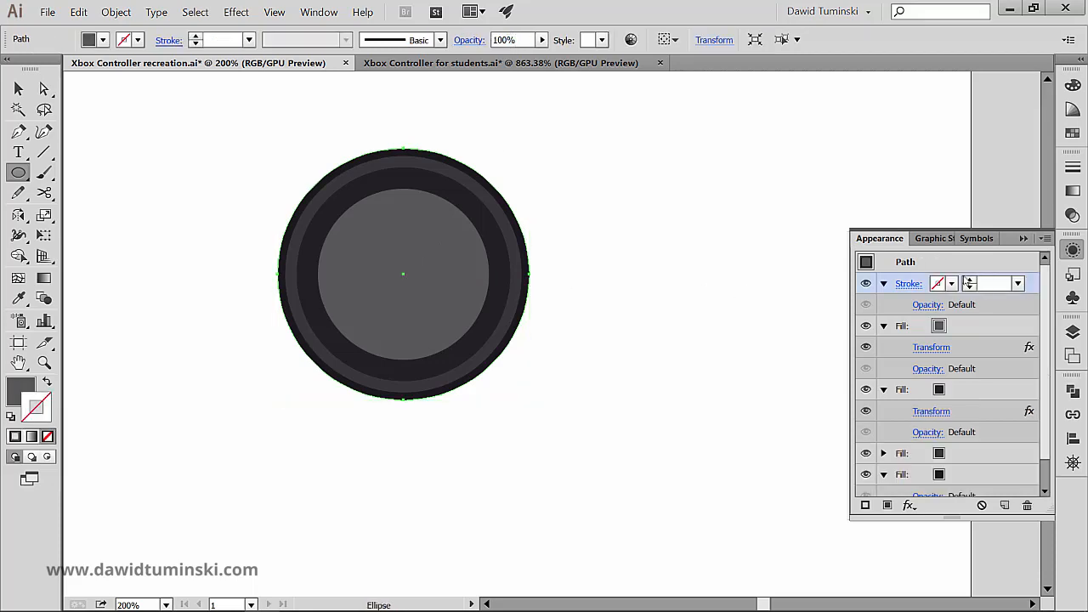